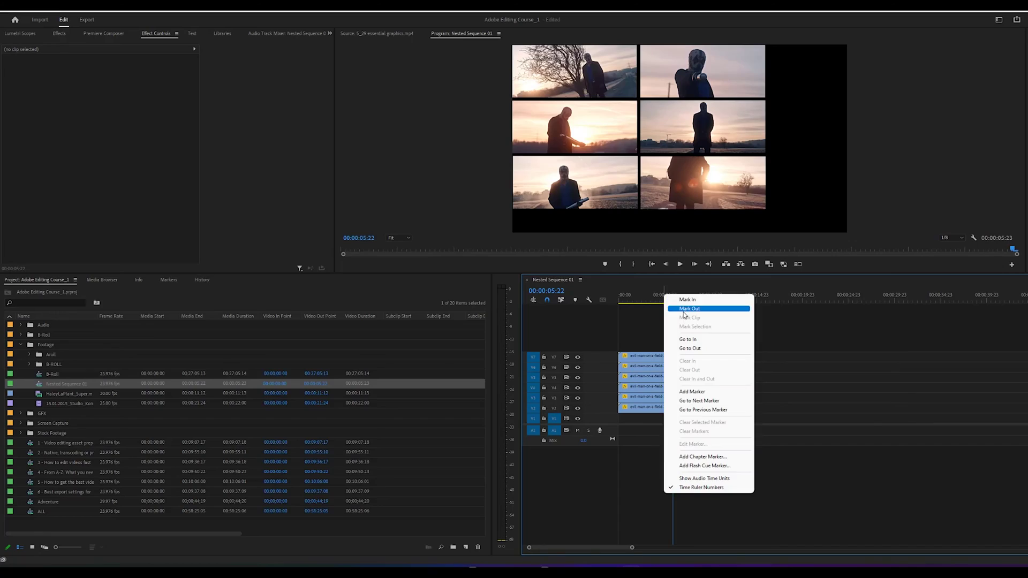
- Mark Nested Sequence 01 from its start to 00:00:05:22 and bring up its export settings
drag(655, 300, 619, 300)
right_click(619, 300)
click(639, 310)
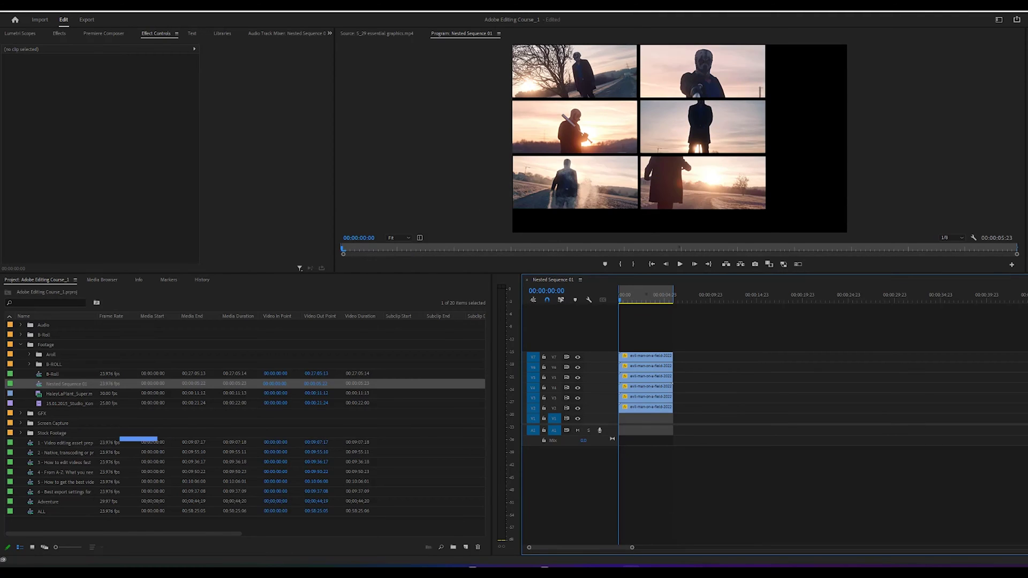
click(89, 20)
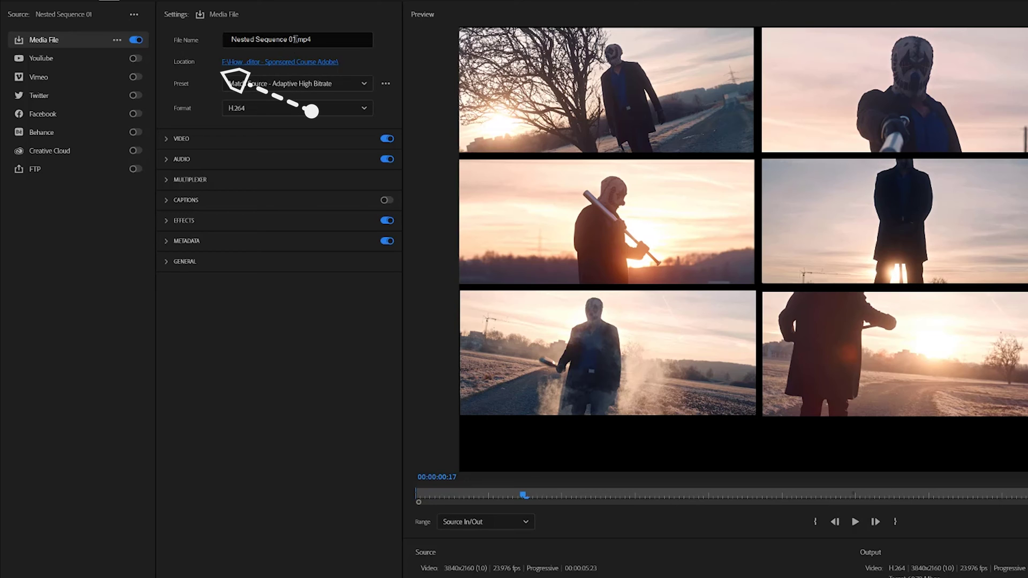
- Rename the export file from Nested Sequence 01.mp4 to Evil Commercial.mp4
drag(469, 90, 321, 84)
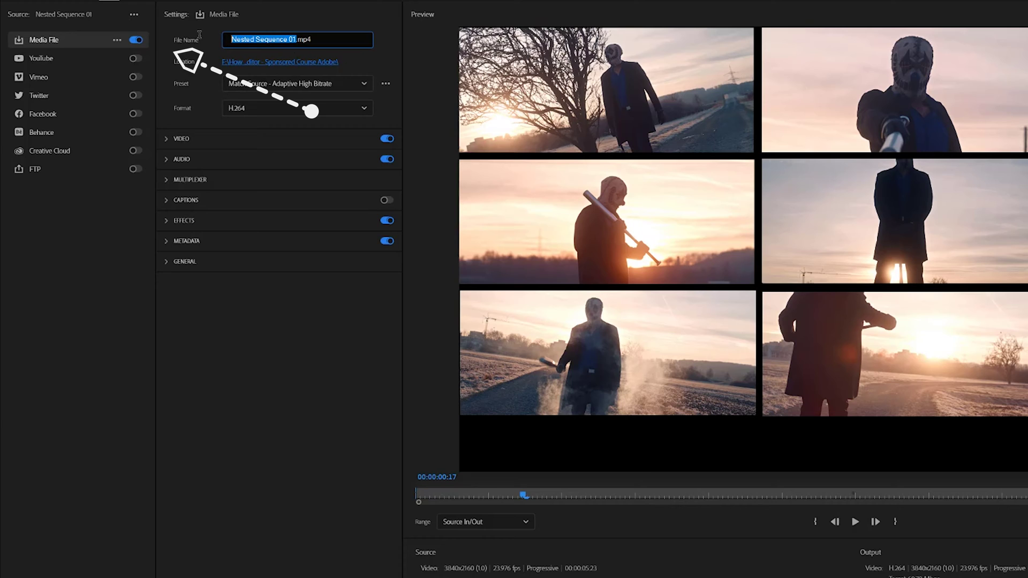
text(Bullhead)
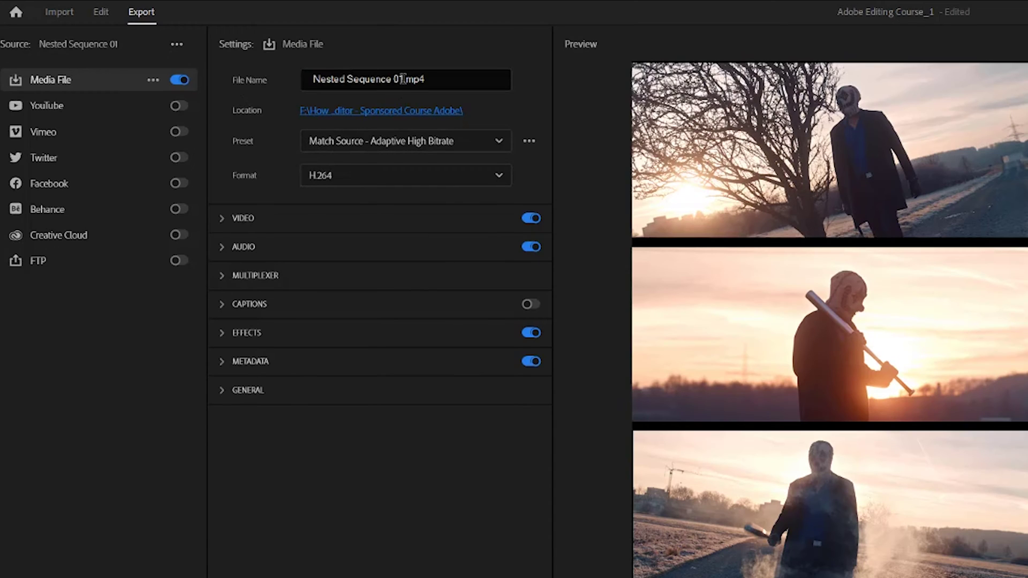
drag(404, 79, 268, 72)
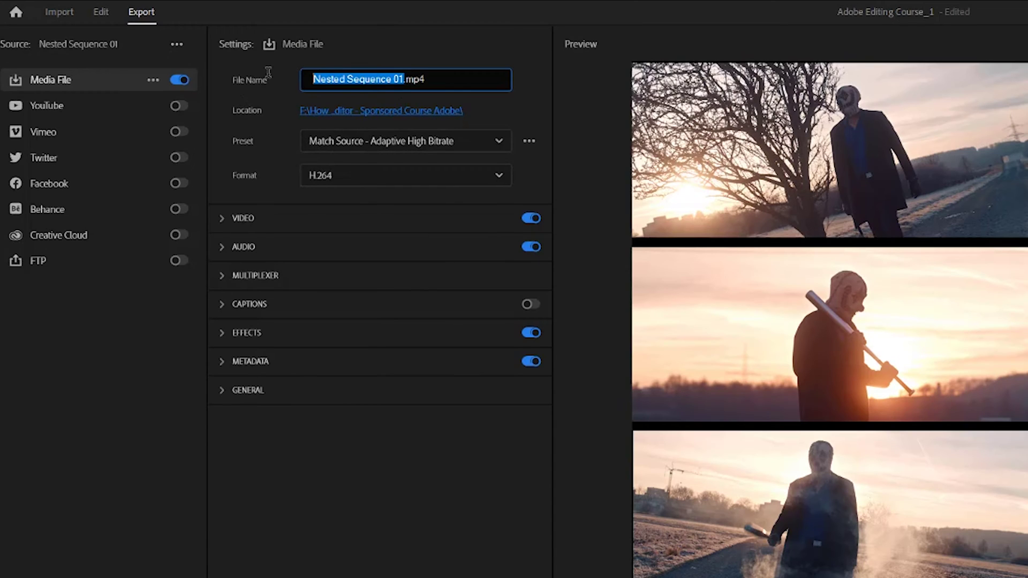
text(Evil Co)
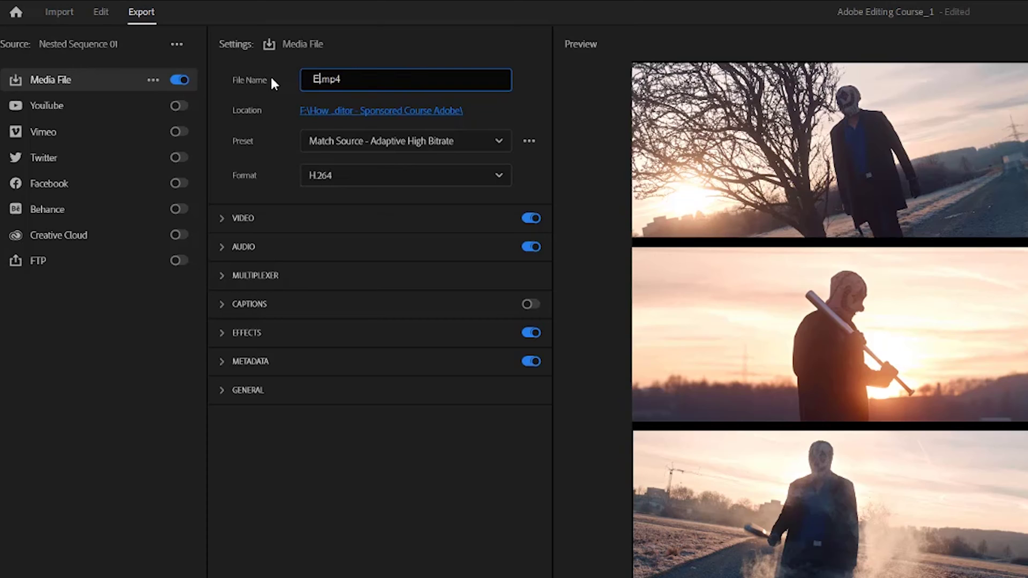
text(mmercial)
click(442, 43)
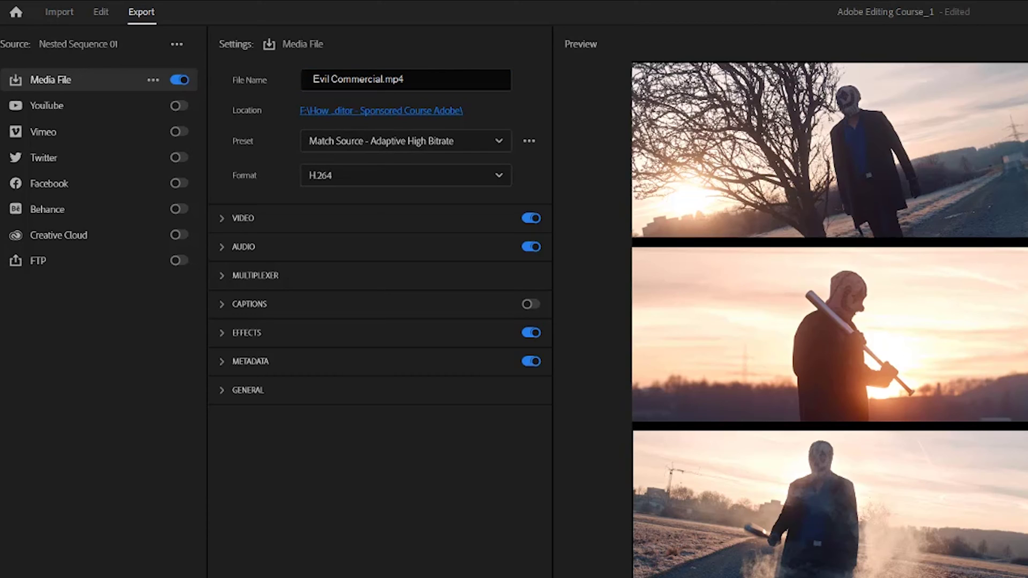
- Expand the video settings with extra options and match them to source, turning the preset Custom
click(282, 225)
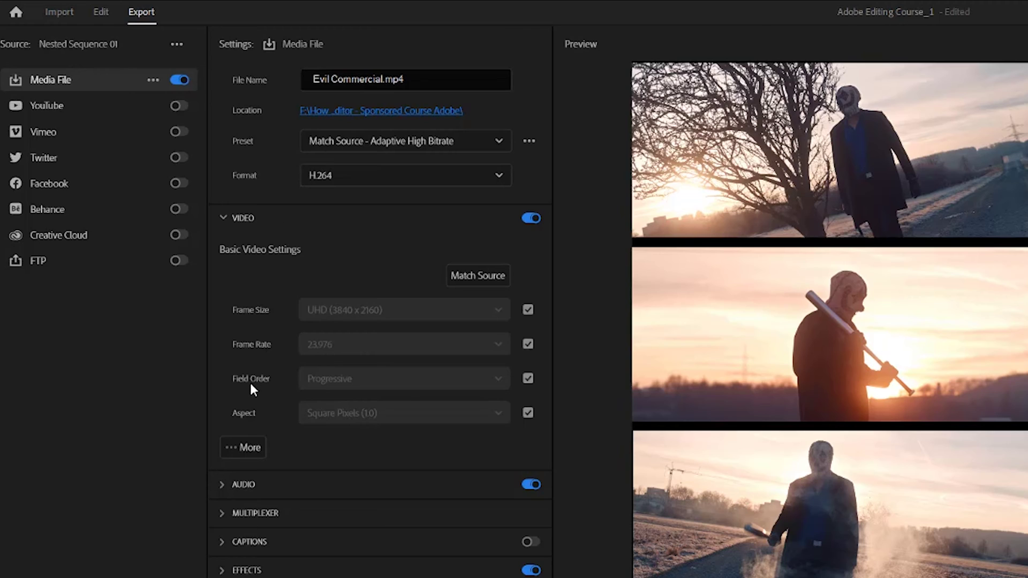
click(242, 447)
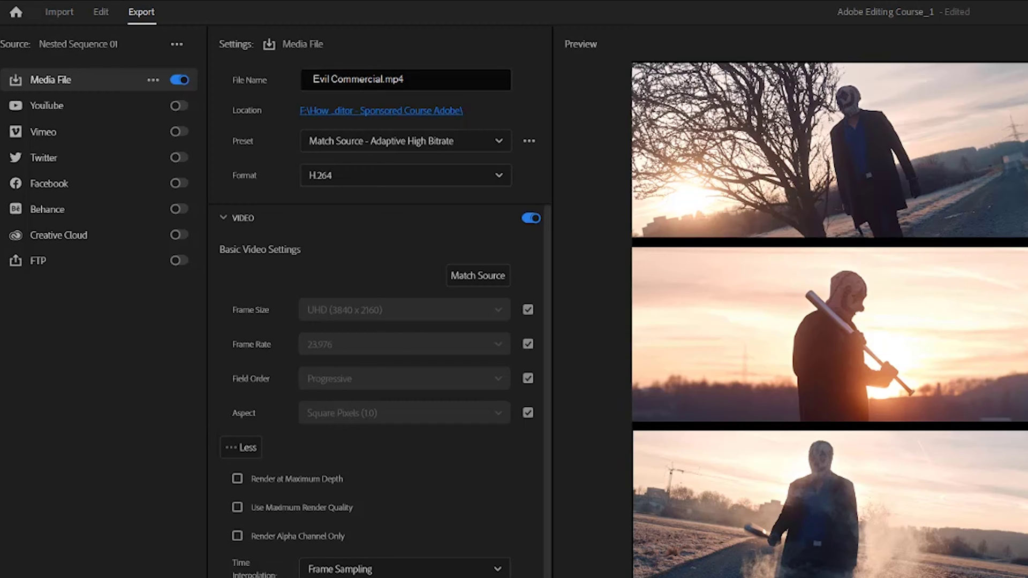
click(478, 275)
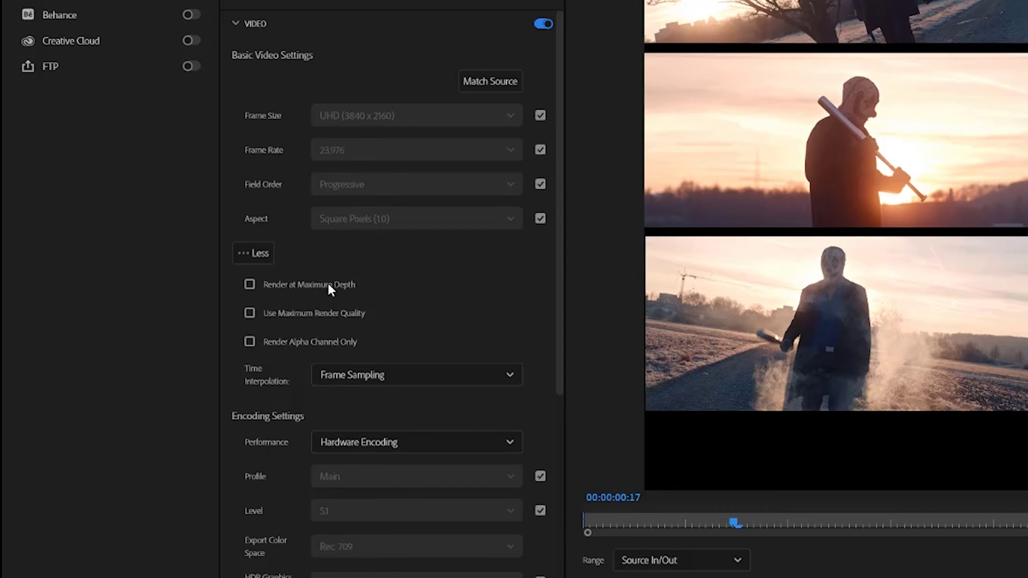
- Enable maximum depth and maximum render quality, and set H.264 profile High at level 5.2
click(327, 284)
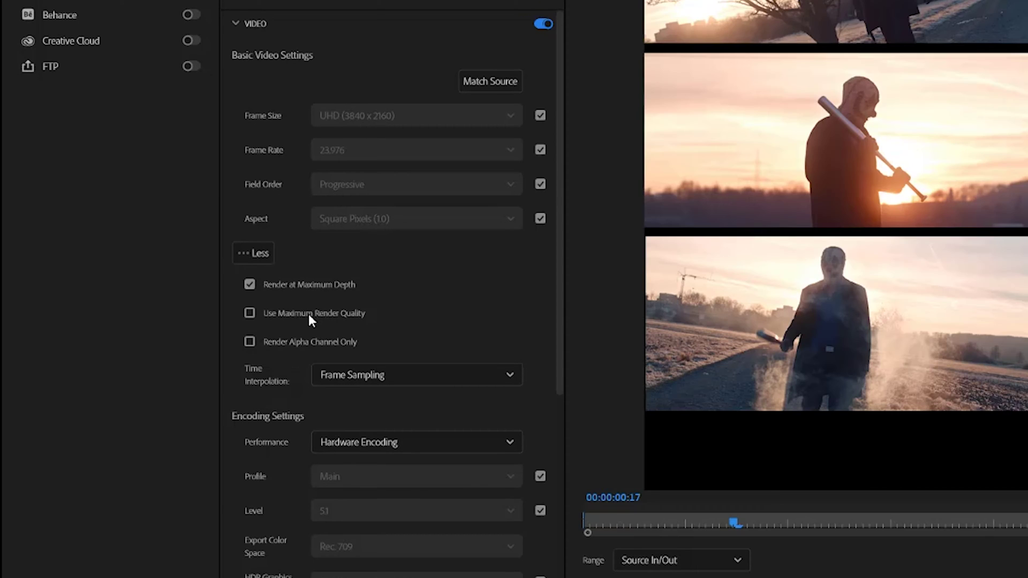
click(308, 313)
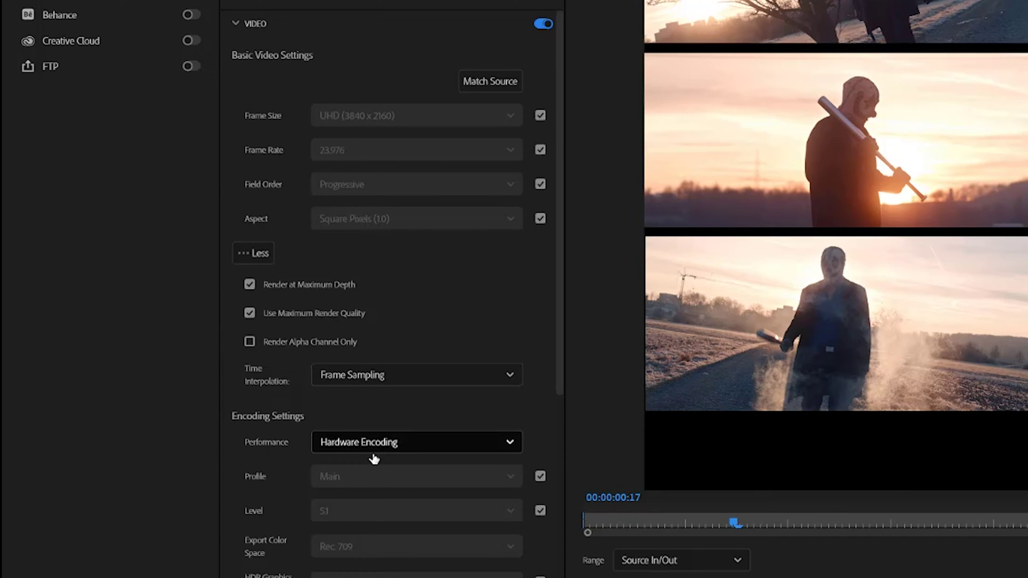
click(541, 476)
click(428, 475)
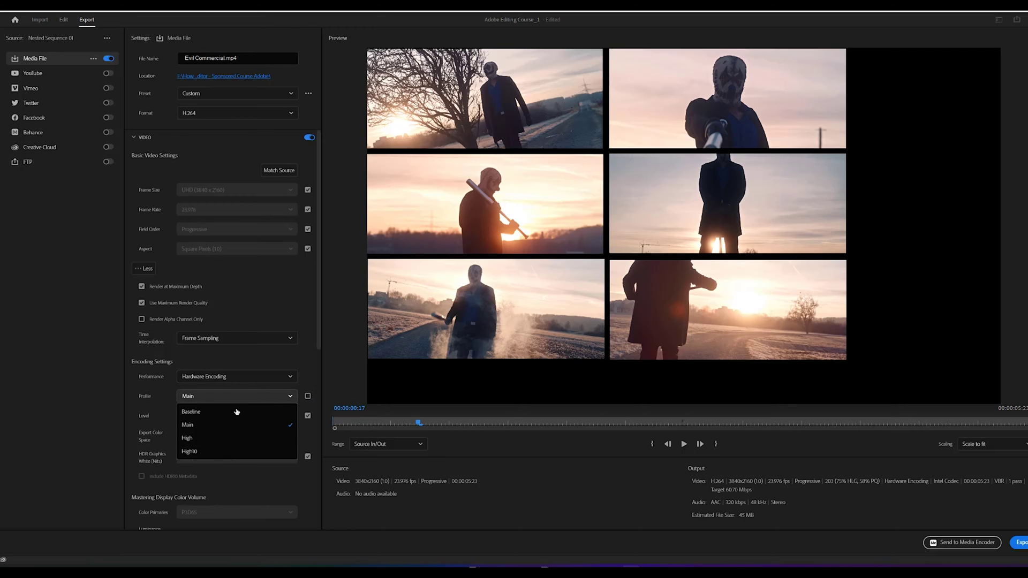
click(199, 438)
click(308, 415)
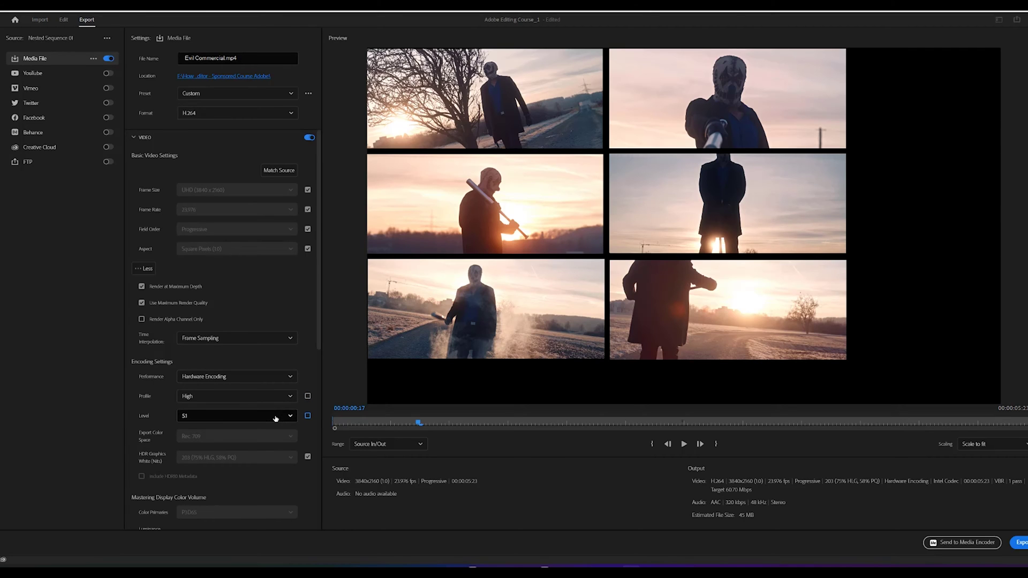
click(242, 417)
scroll(225, 486, down, 2)
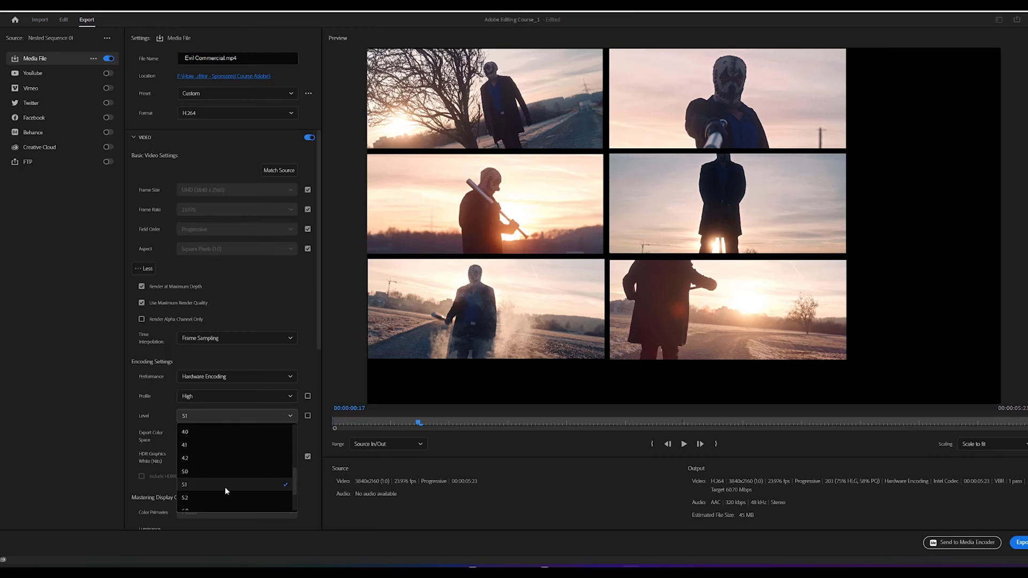
click(224, 493)
scroll(233, 468, down, 5)
scroll(234, 469, down, 3)
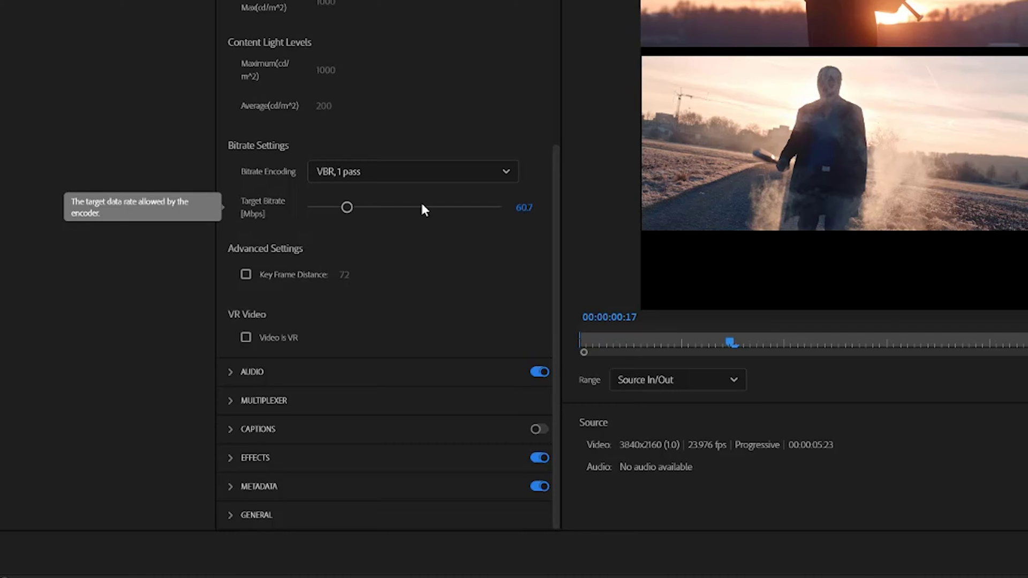
- Raise the target bitrate to 70 Mbps and expand the audio export settings
click(534, 209)
key(Return)
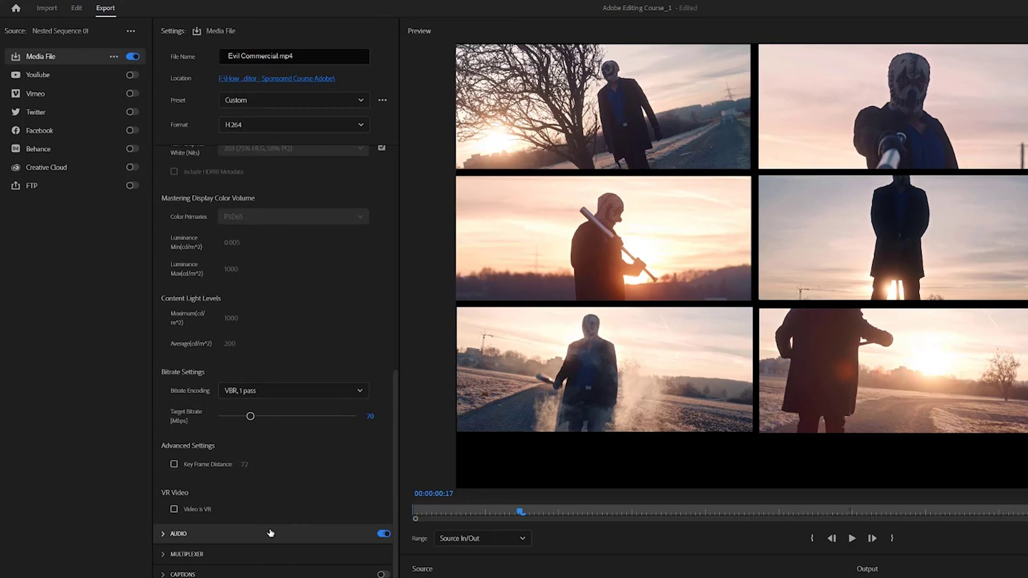
click(271, 532)
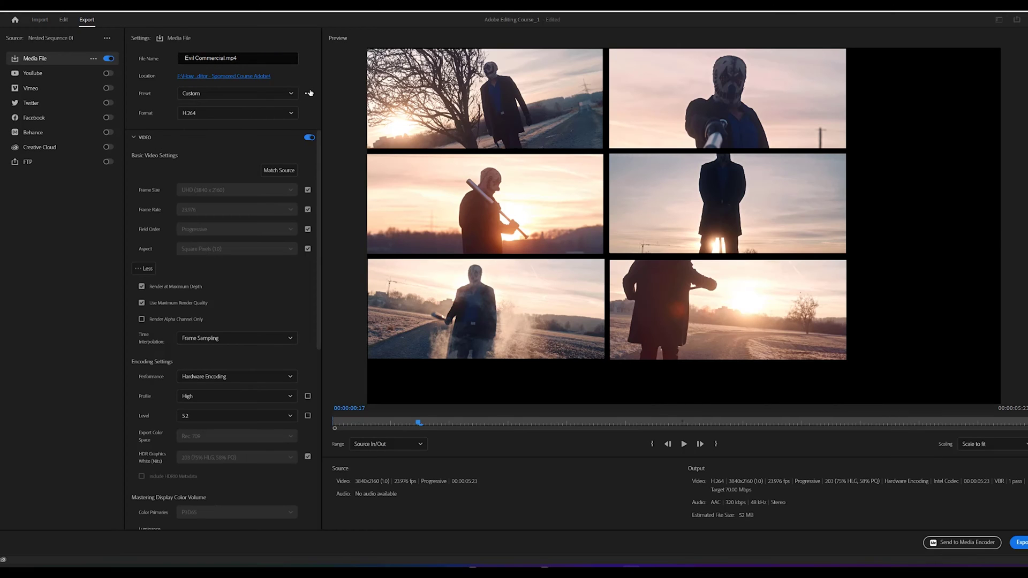
- Save the custom export settings as a preset named 4K Film
click(309, 93)
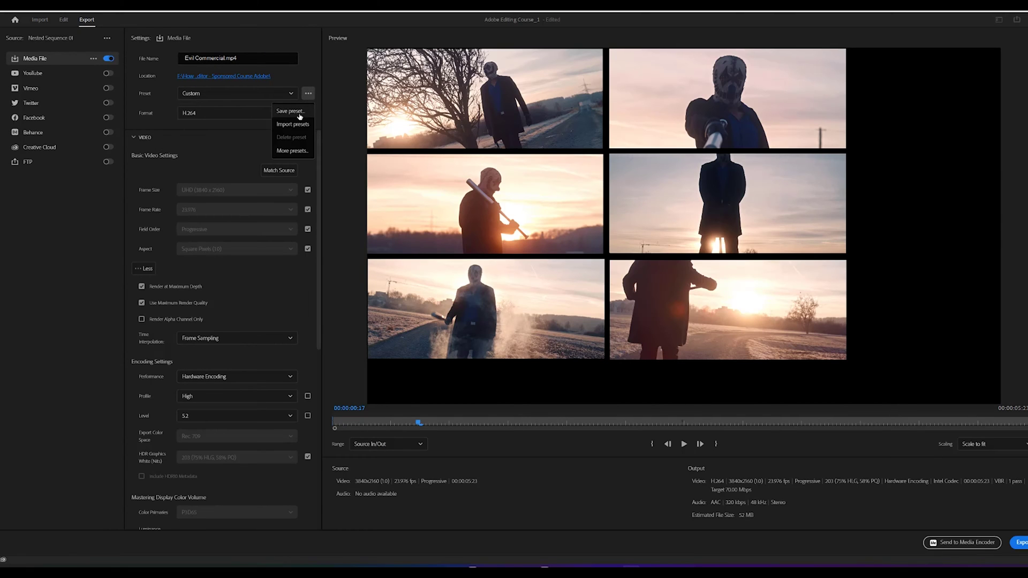
click(300, 112)
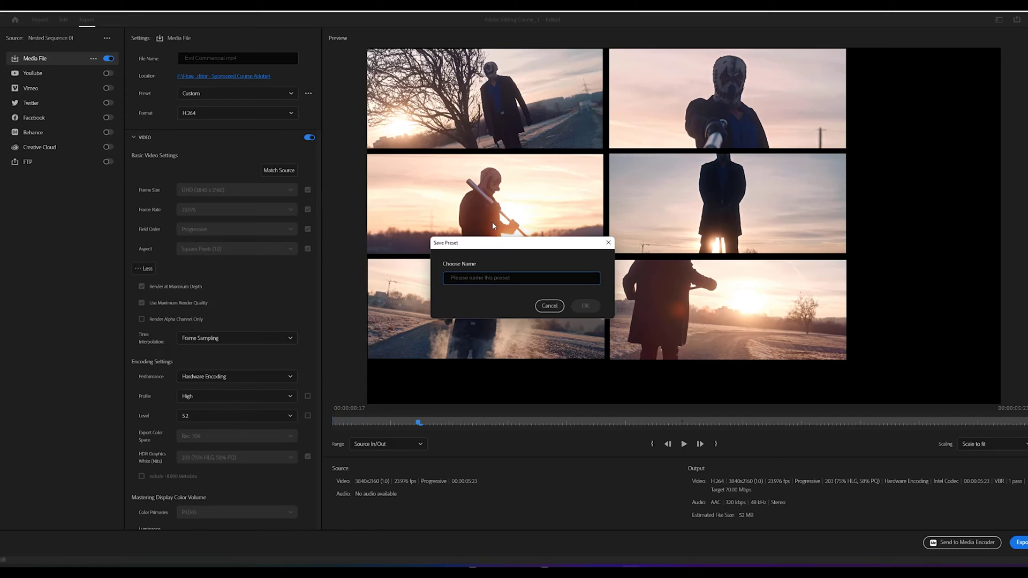
text(4K Film)
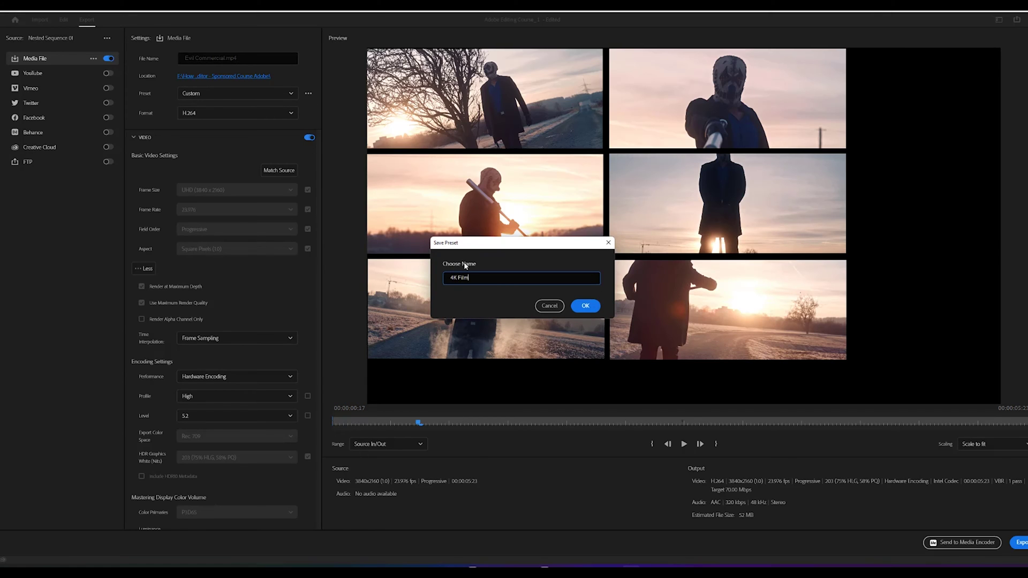
click(581, 306)
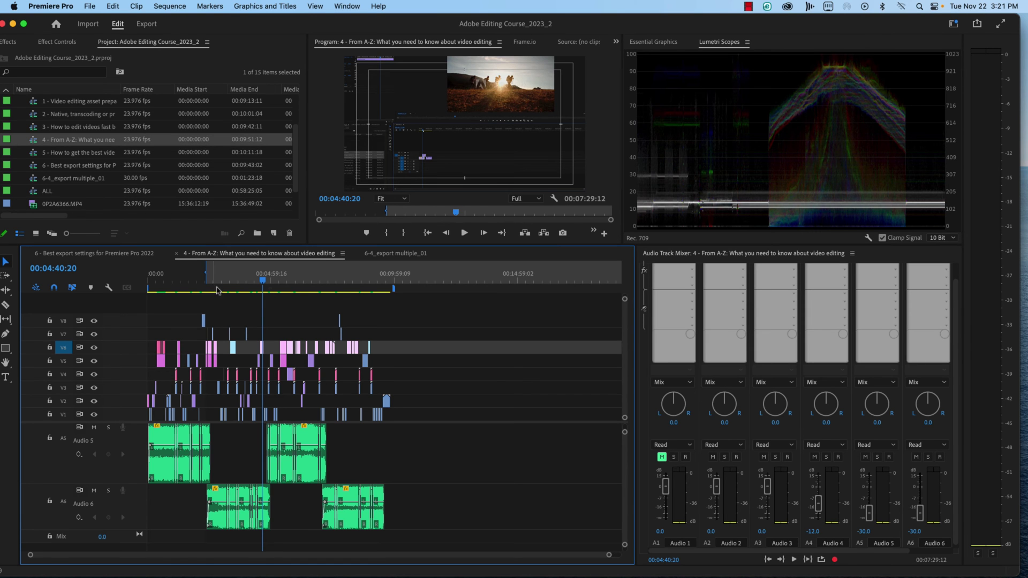
- Export '4 - From A-Z' using the 2K Digital Cinema - Flat, 24 fps preset from the preset manager
click(146, 24)
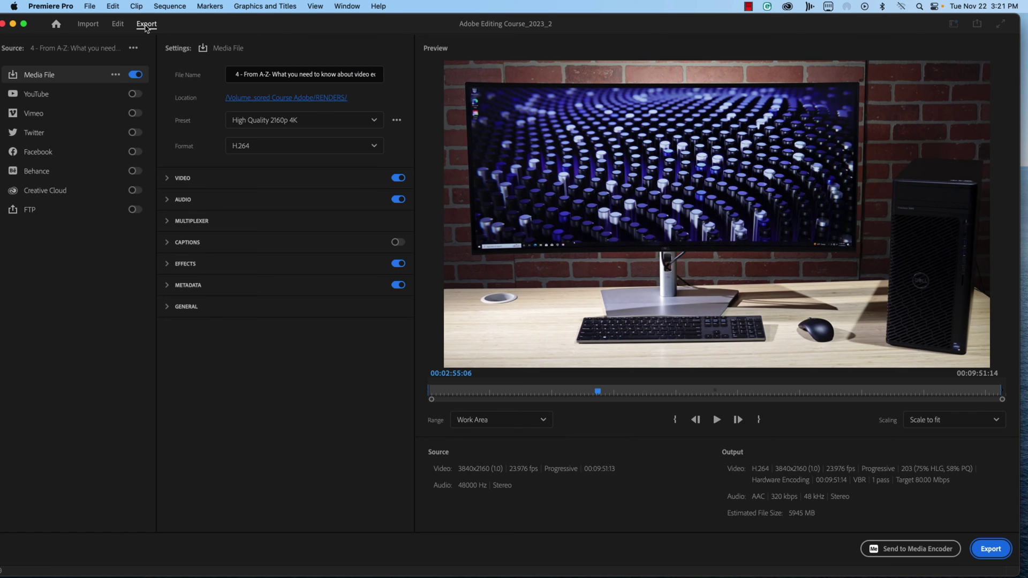
click(396, 119)
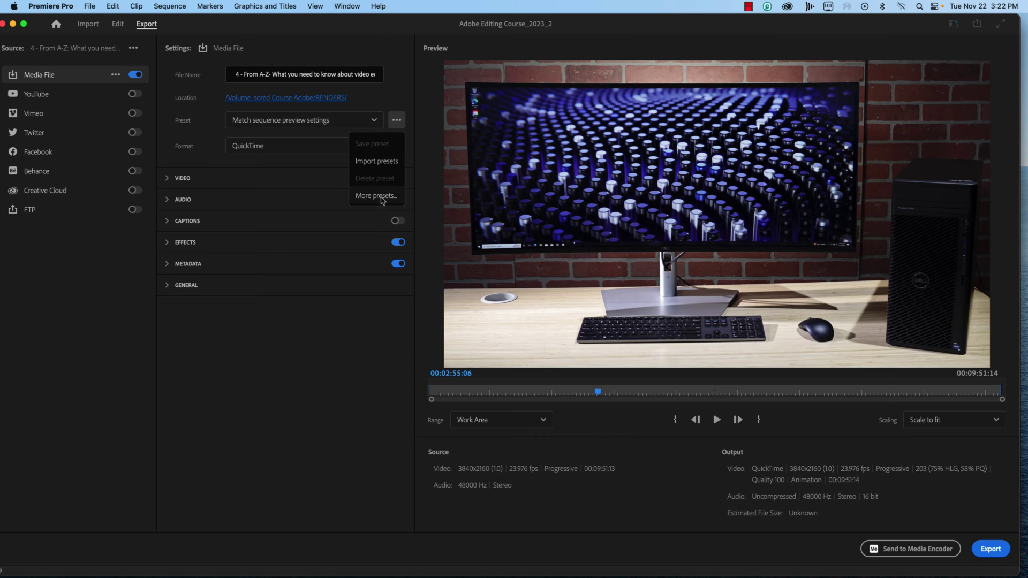
click(382, 196)
click(272, 136)
text(dd)
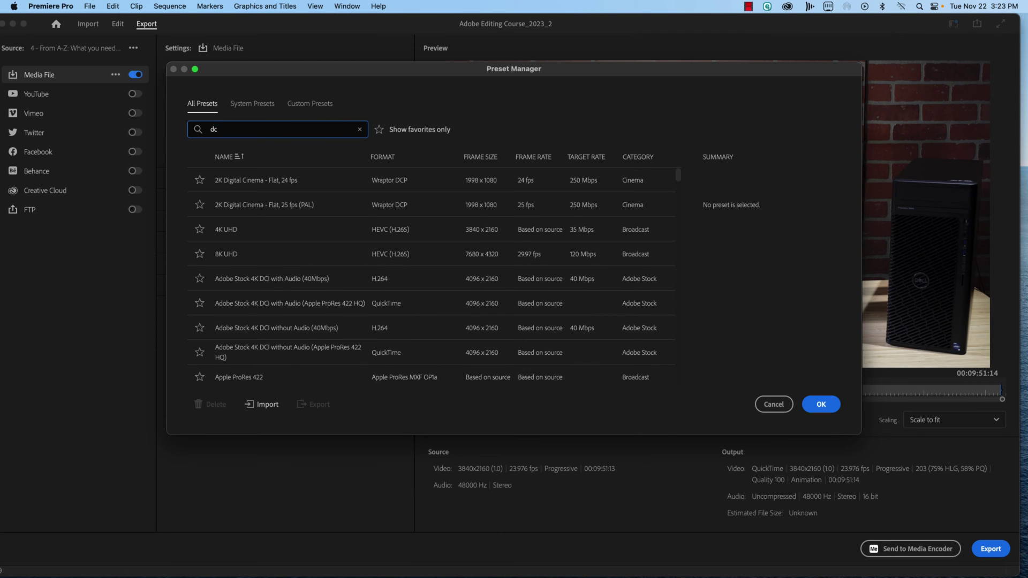
text(p)
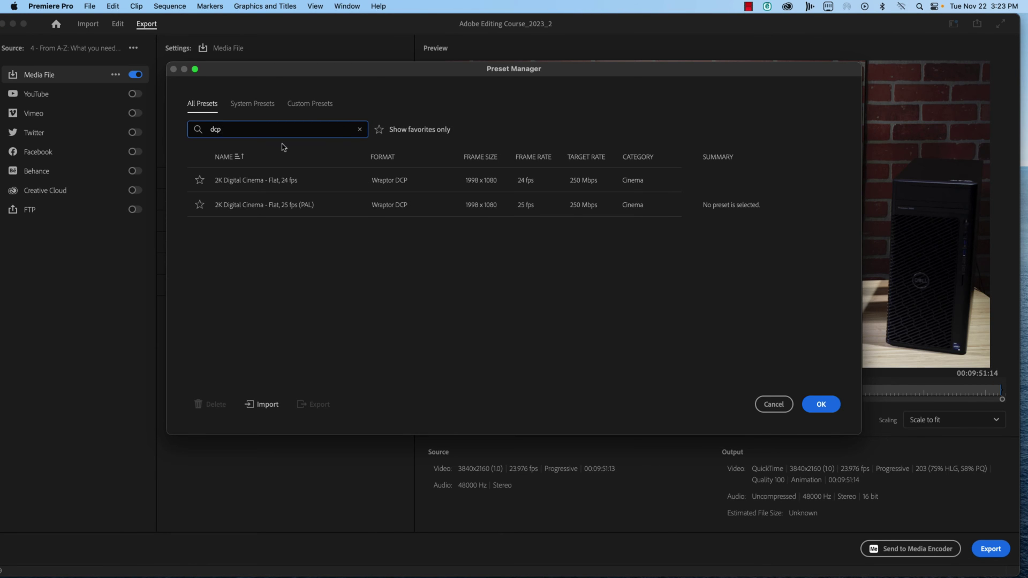
click(285, 182)
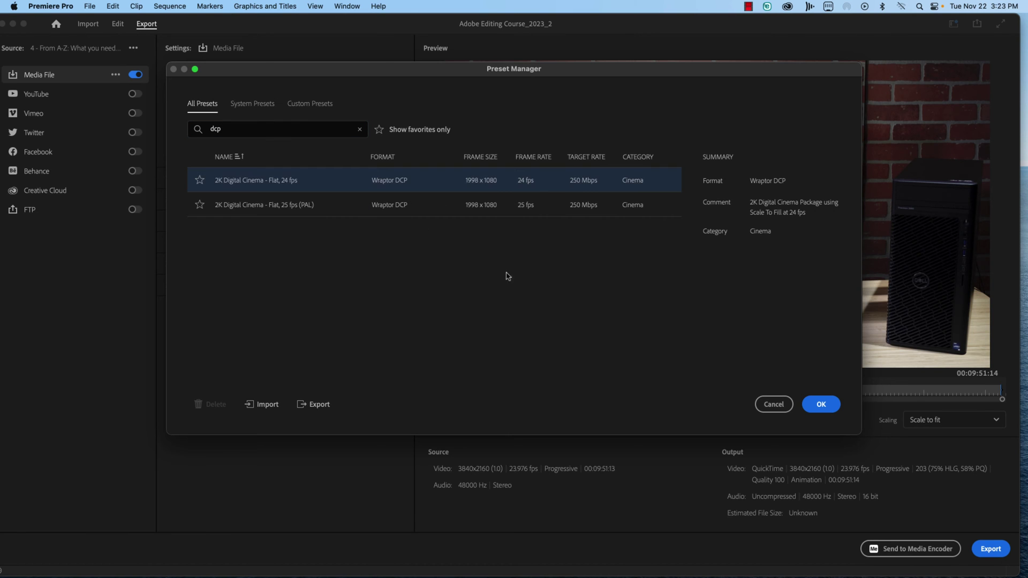
click(825, 406)
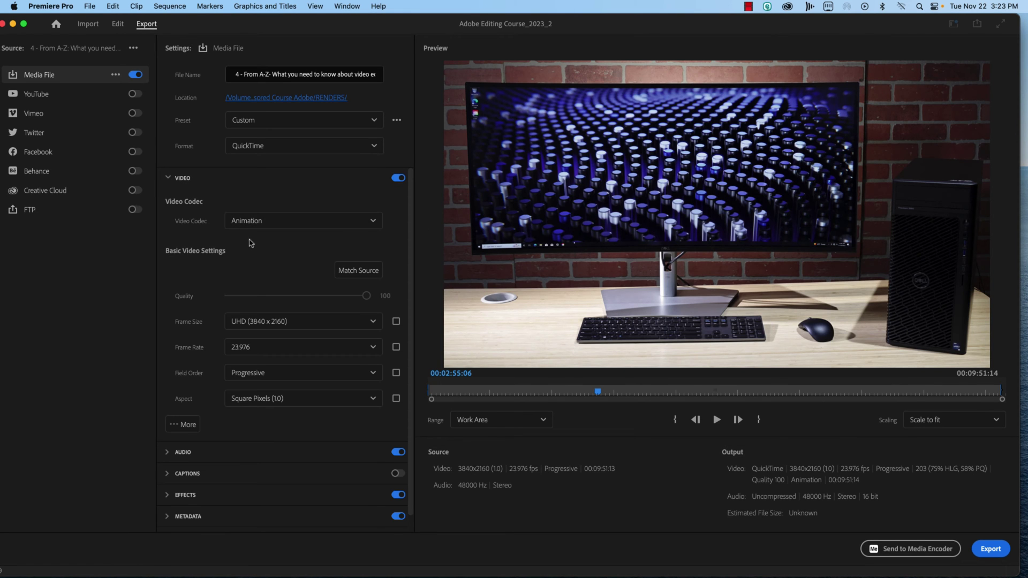
- Review the JPEG 2000 MXF OP1a video settings and preset list, keeping 6 Channel audio
scroll(276, 258, down, 1)
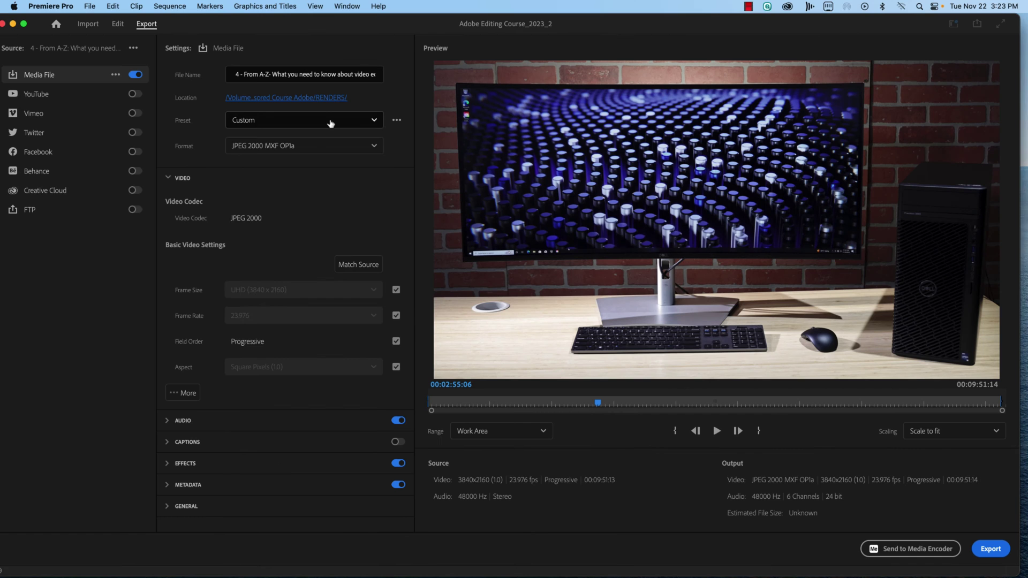
click(310, 120)
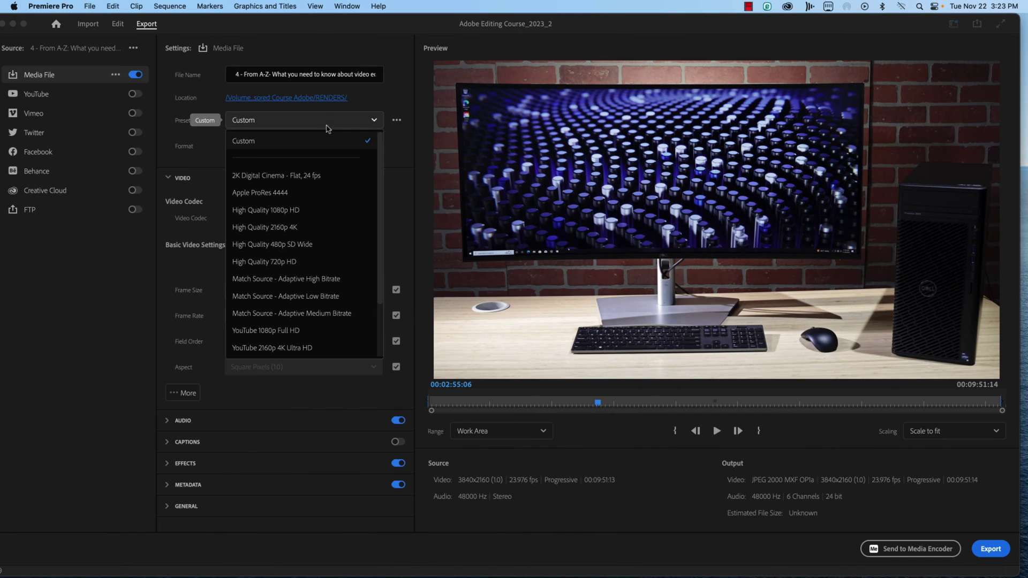
key(Escape)
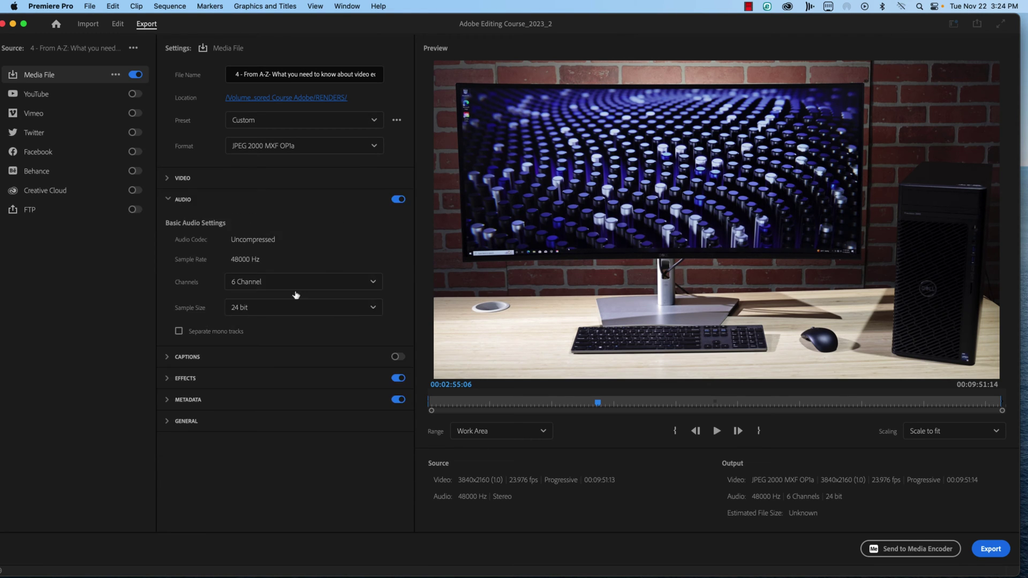
click(305, 282)
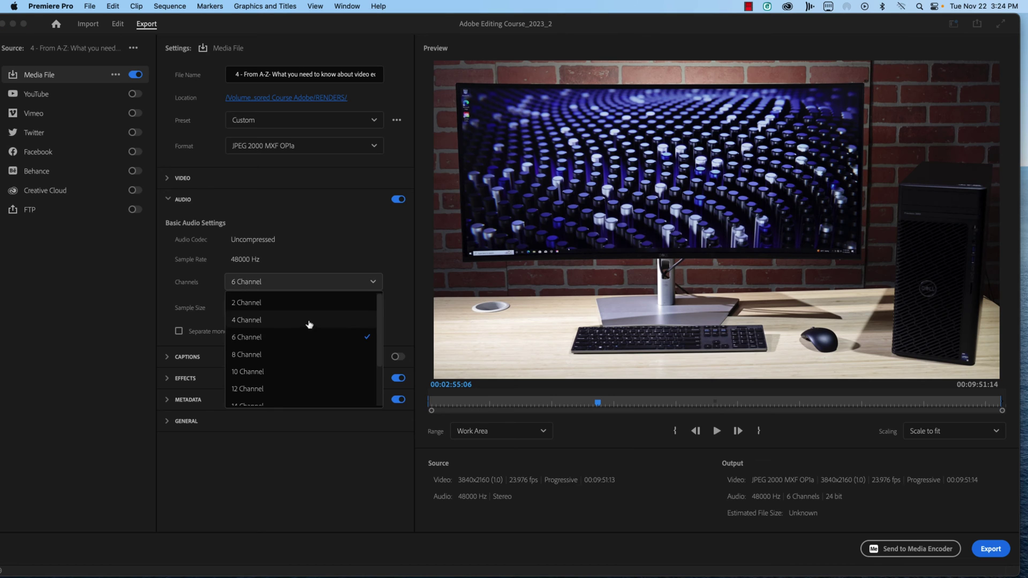
click(309, 339)
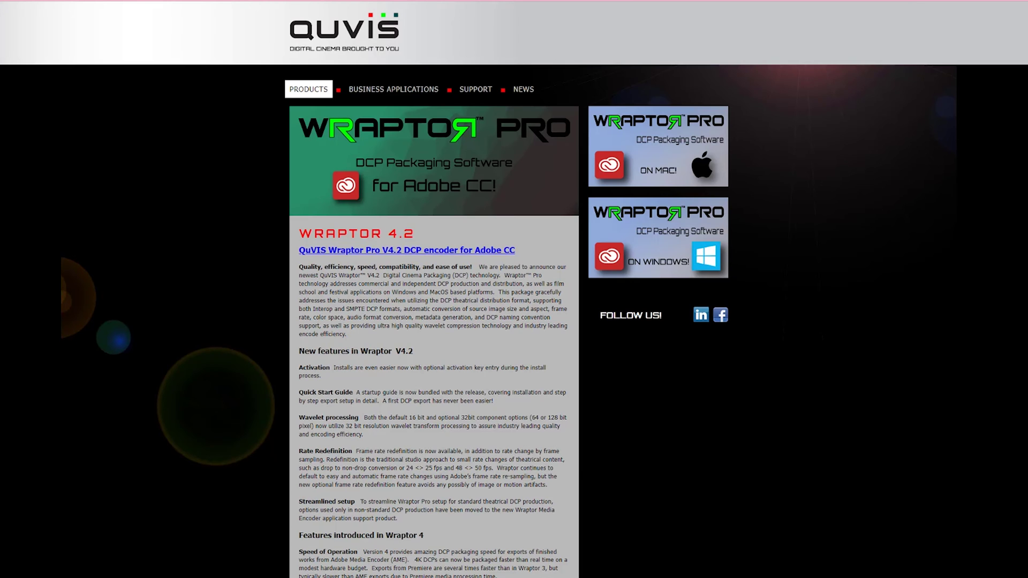
- Read through the QuVIS Wraptor Pro page, then set the QuickTime queue item to Apple ProRes 4444
scroll(514, 289, down, 2)
scroll(433, 289, down, 3)
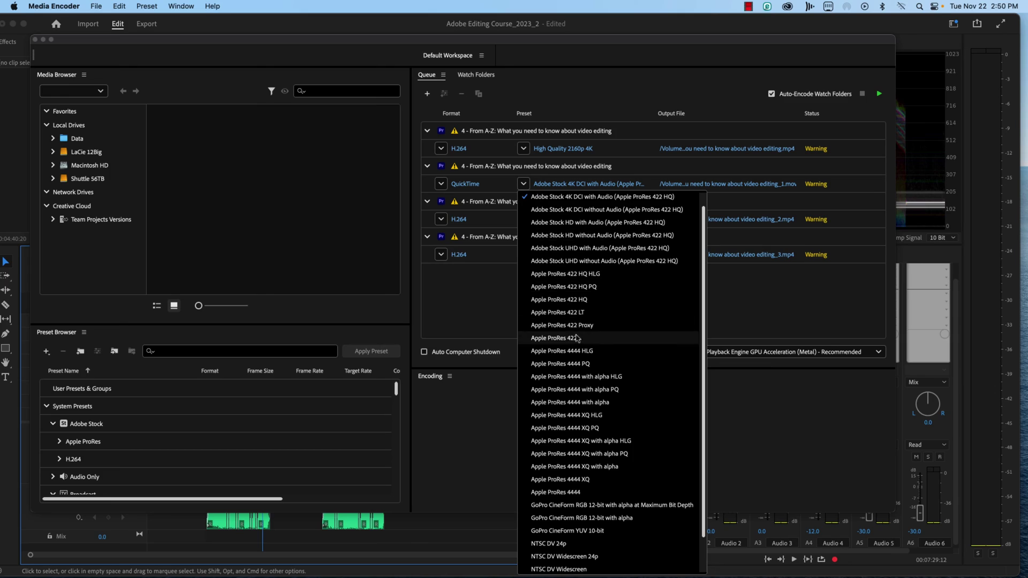
click(589, 492)
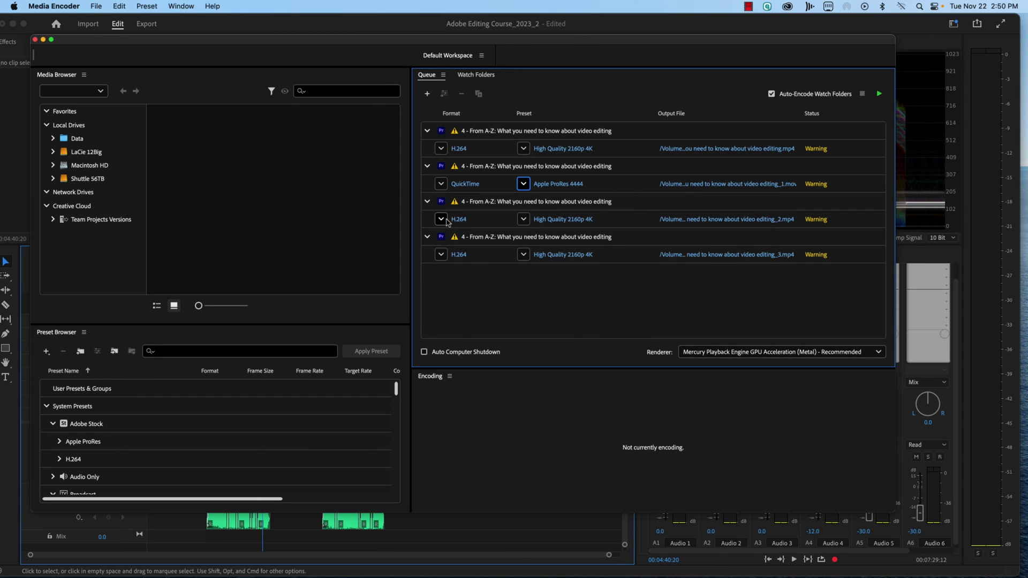
click(440, 219)
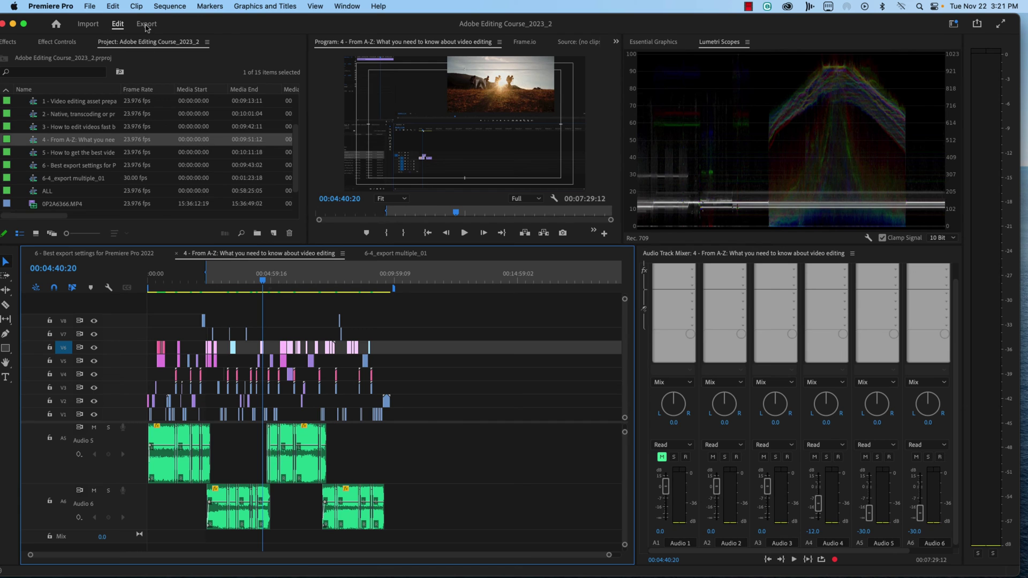
- Try the YouTube, Vimeo, Twitter and Facebook destinations, check Facebook's presets, and enable YouTube
click(146, 24)
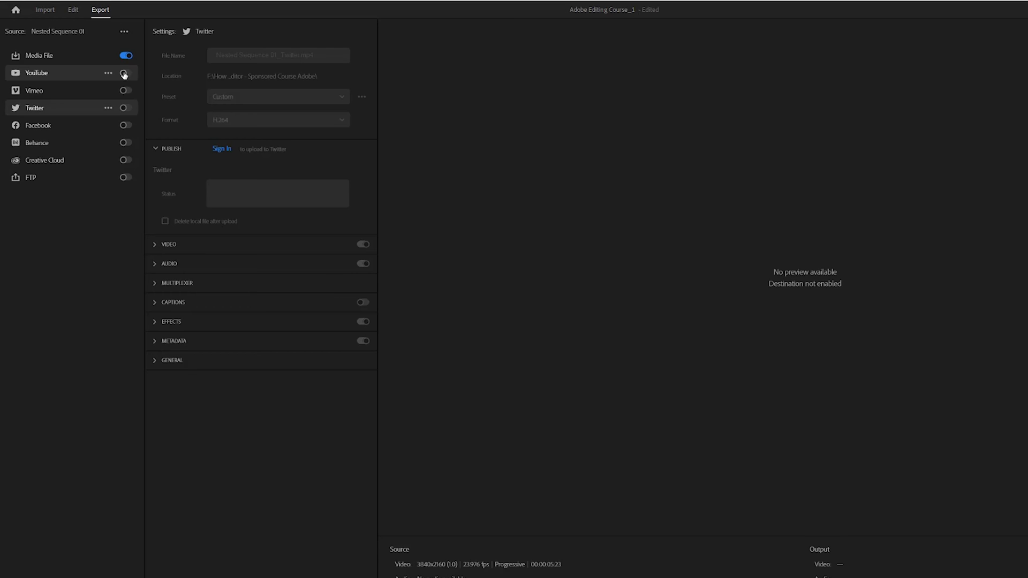
click(124, 74)
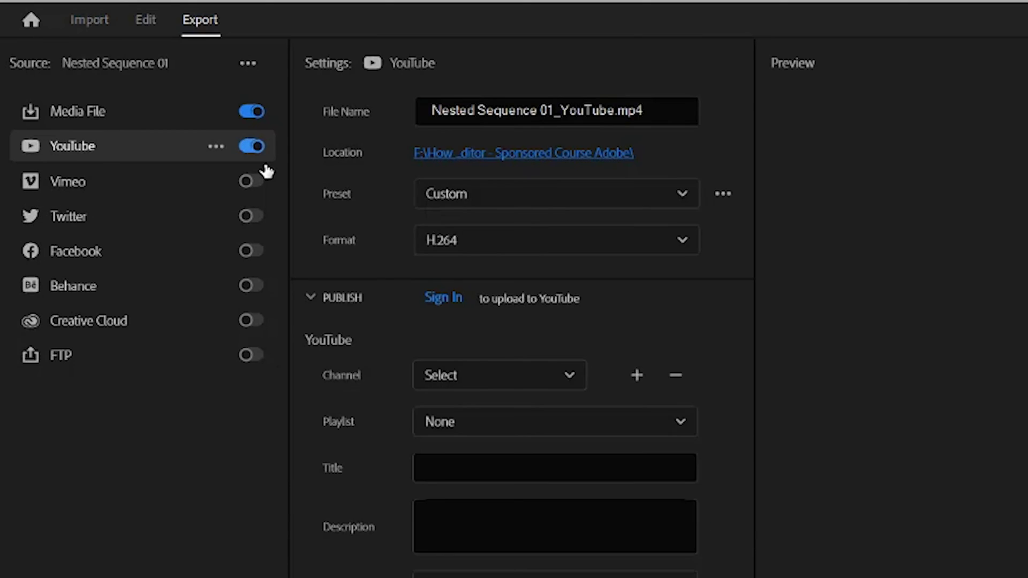
click(124, 73)
click(124, 91)
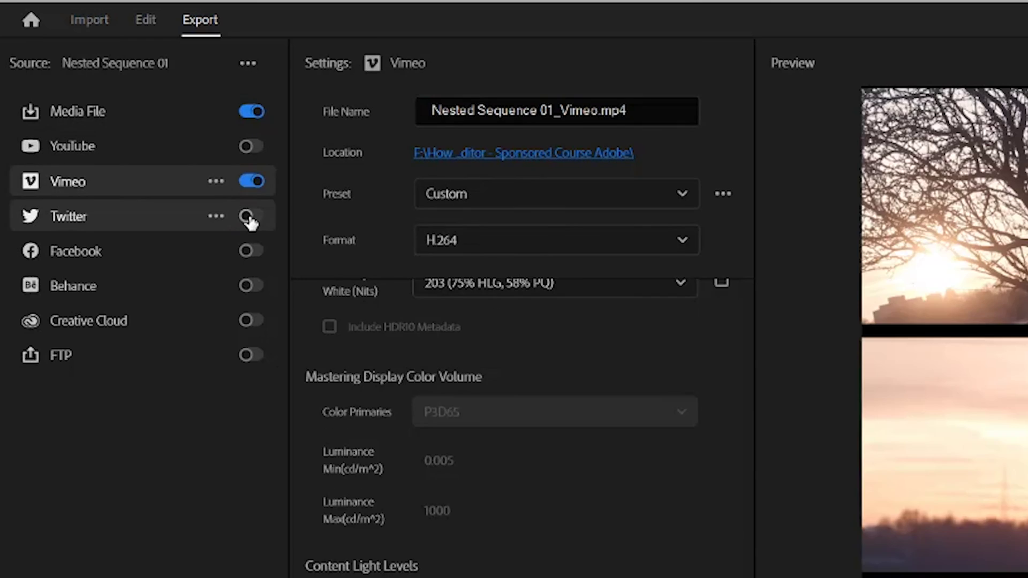
click(247, 217)
click(247, 253)
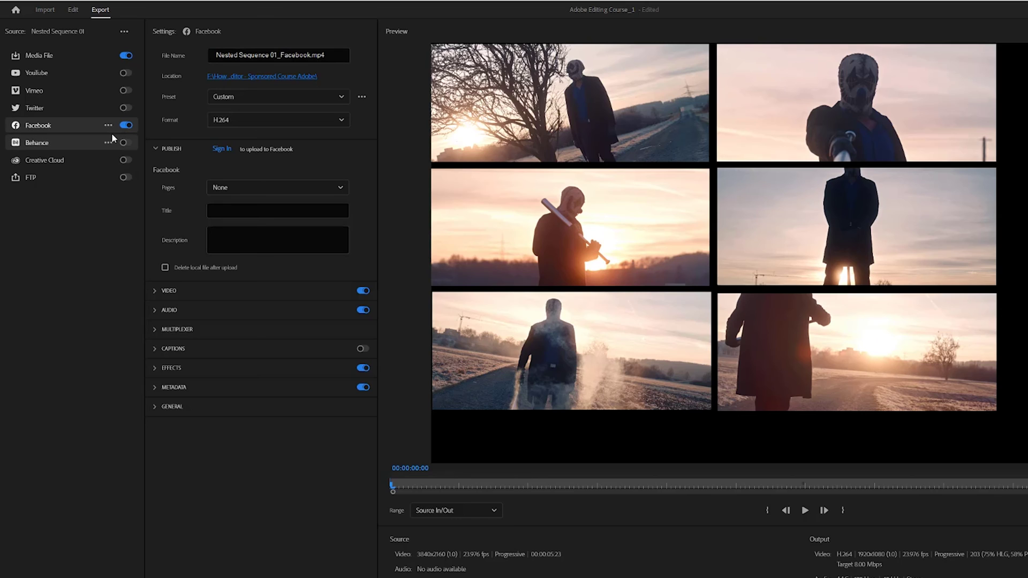
click(341, 97)
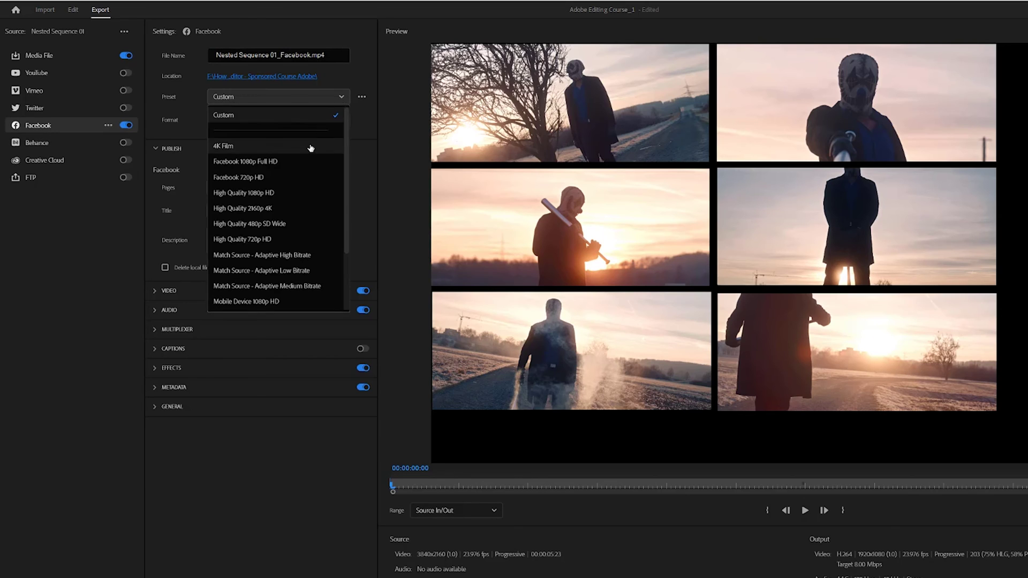
key(Escape)
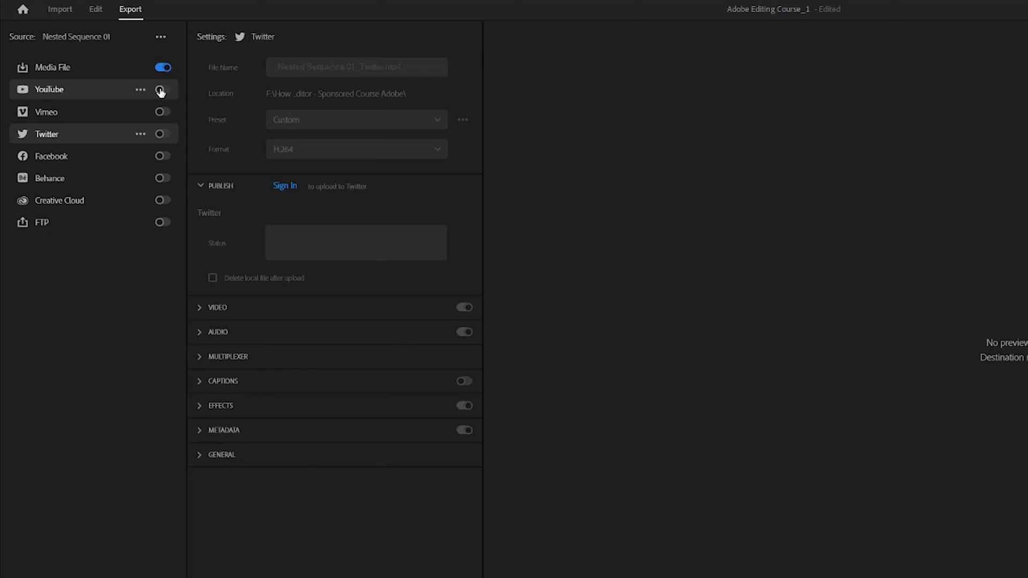
click(160, 90)
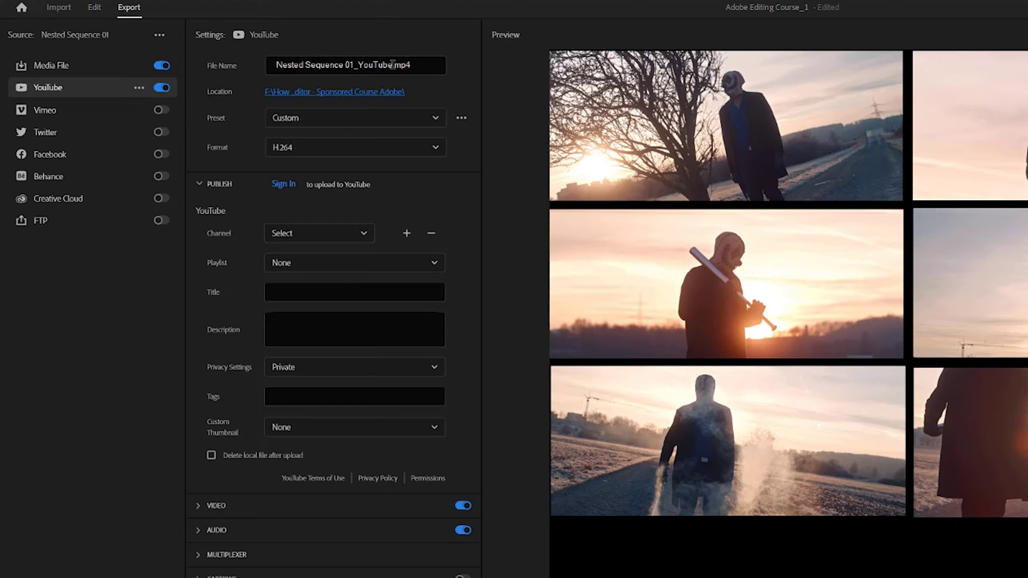
- Name the YouTube output file 'Evil Commercial 2' and set the video title to 'Redemption'
click(279, 50)
text(Evil Co)
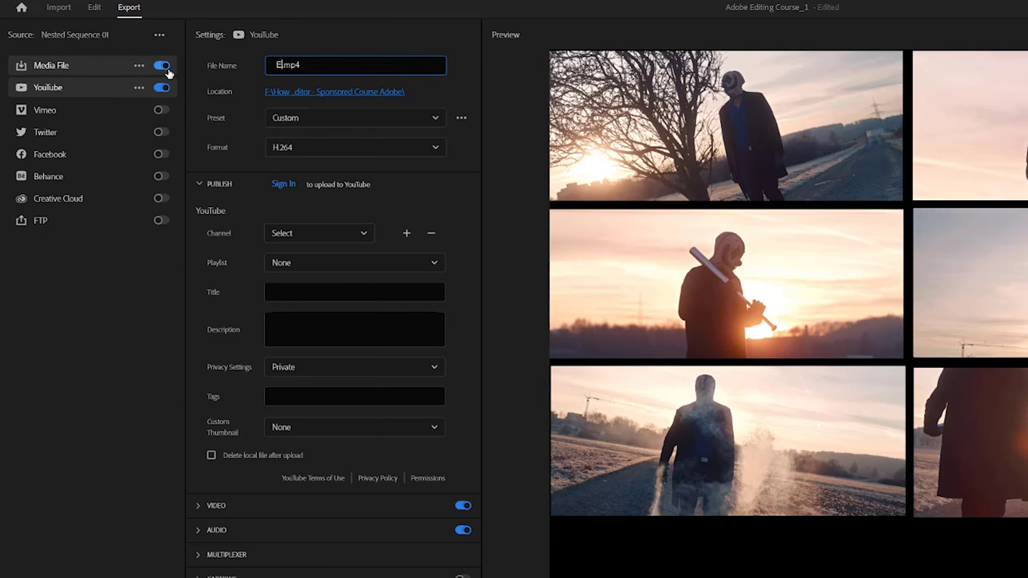
text(mmercial 2)
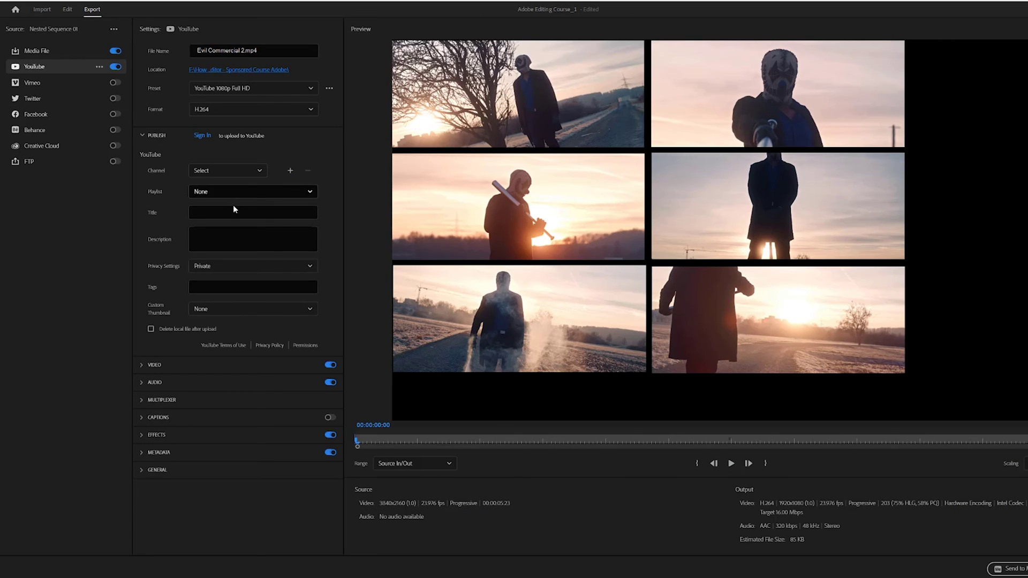
click(216, 212)
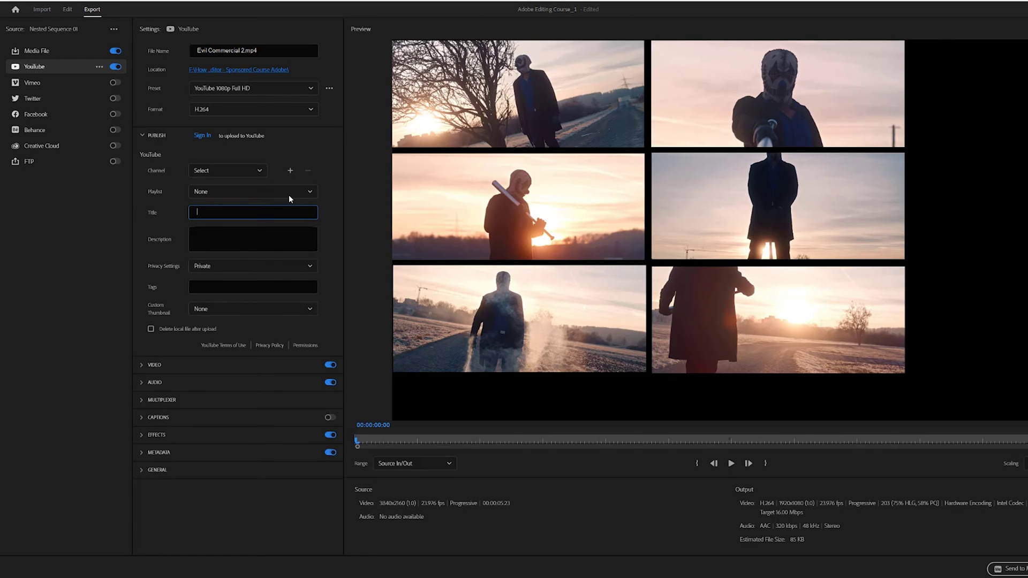
text(Redempti)
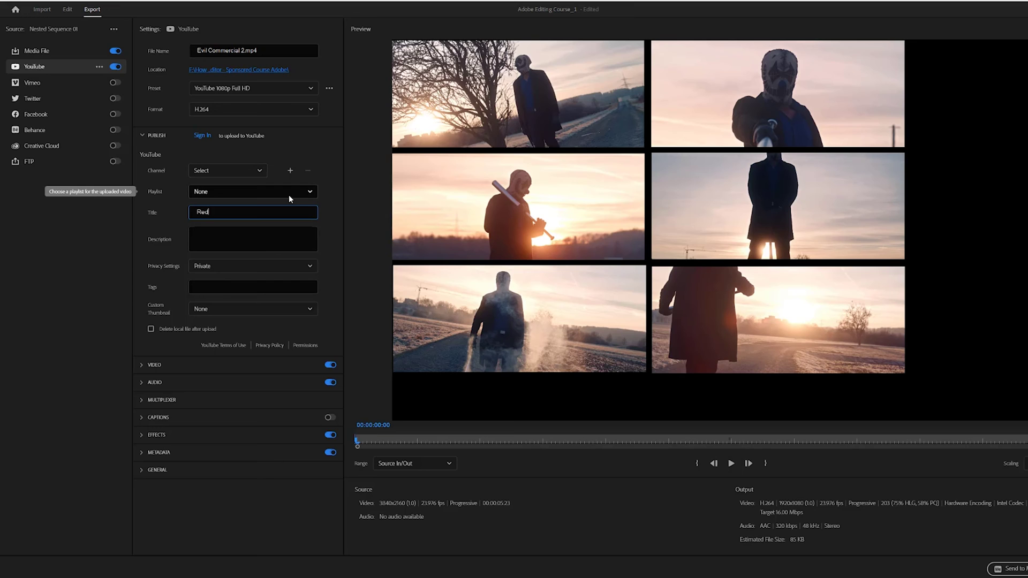
text(on)
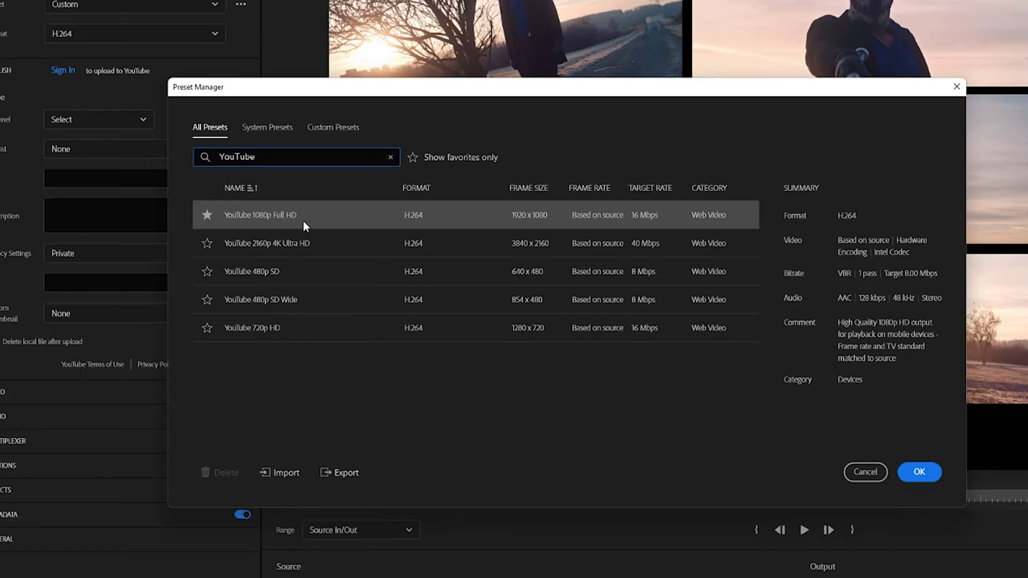
- Apply the YouTube 1080p Full HD preset to the YouTube destination via the preset manager search
click(308, 220)
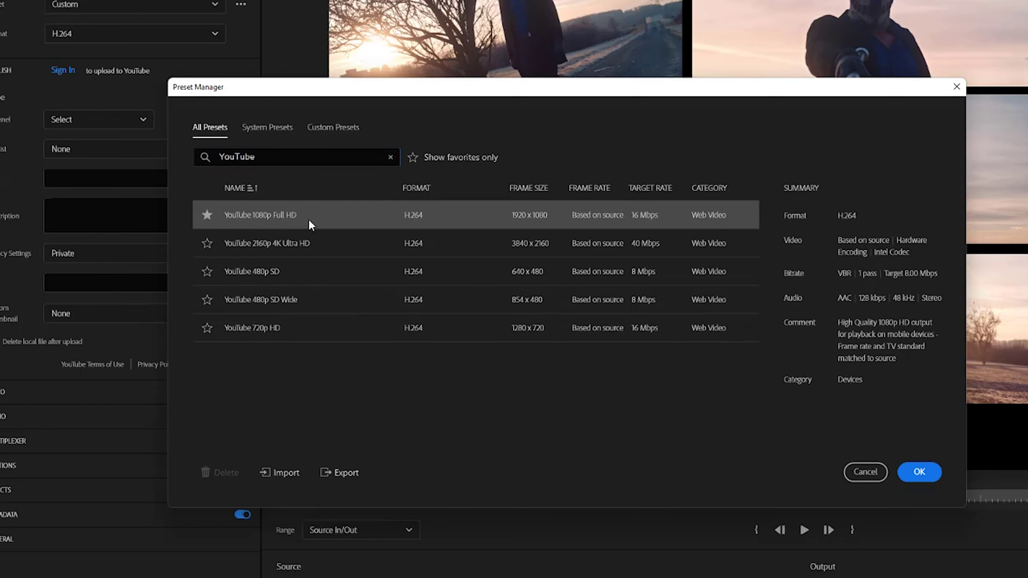
click(919, 472)
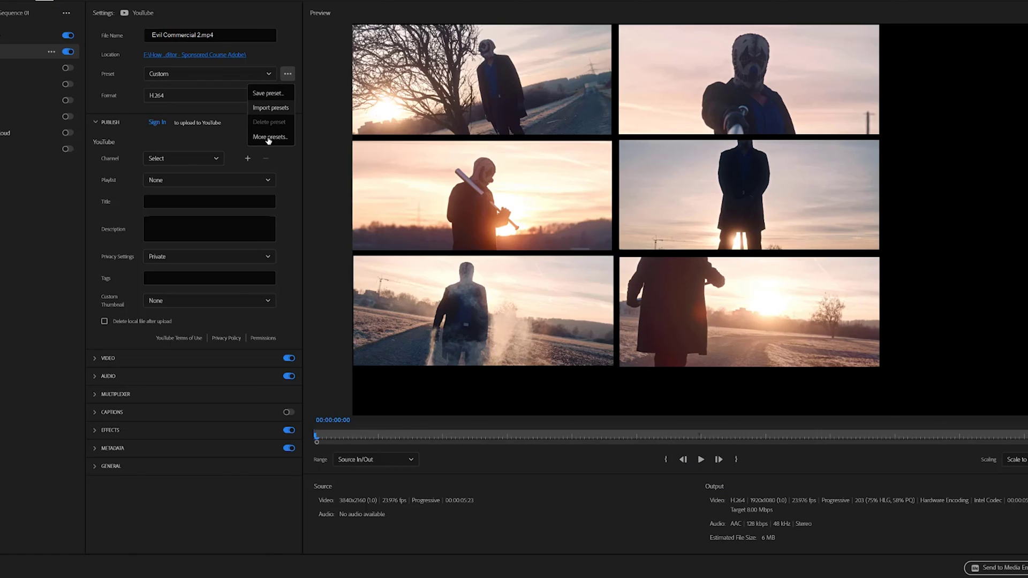
click(268, 138)
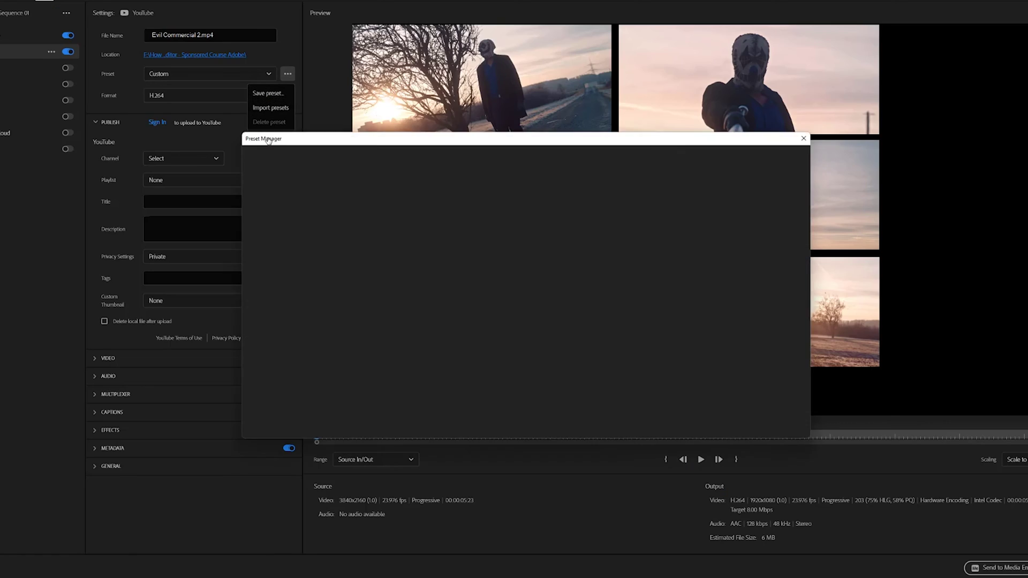
text(YouTube)
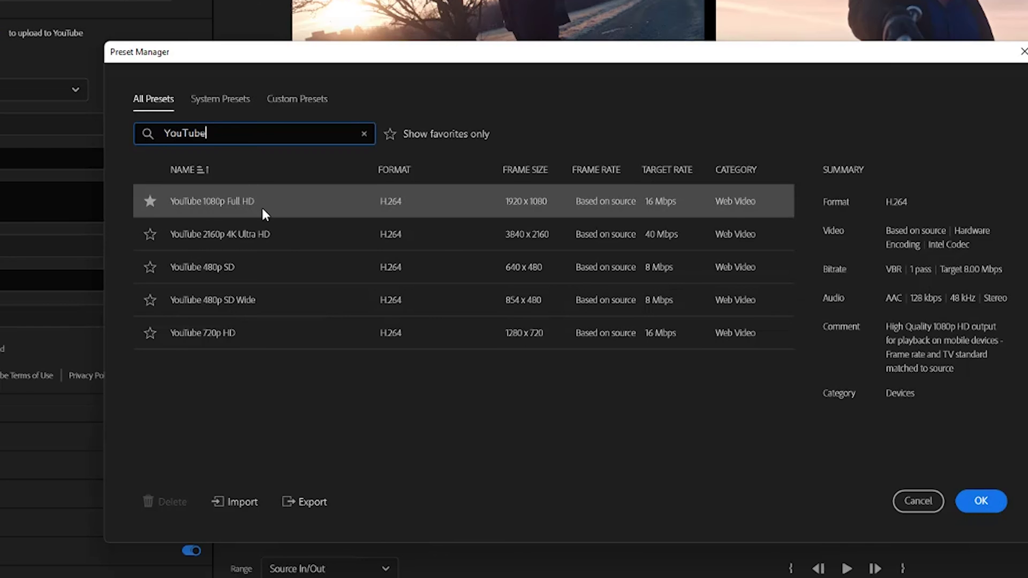
click(268, 204)
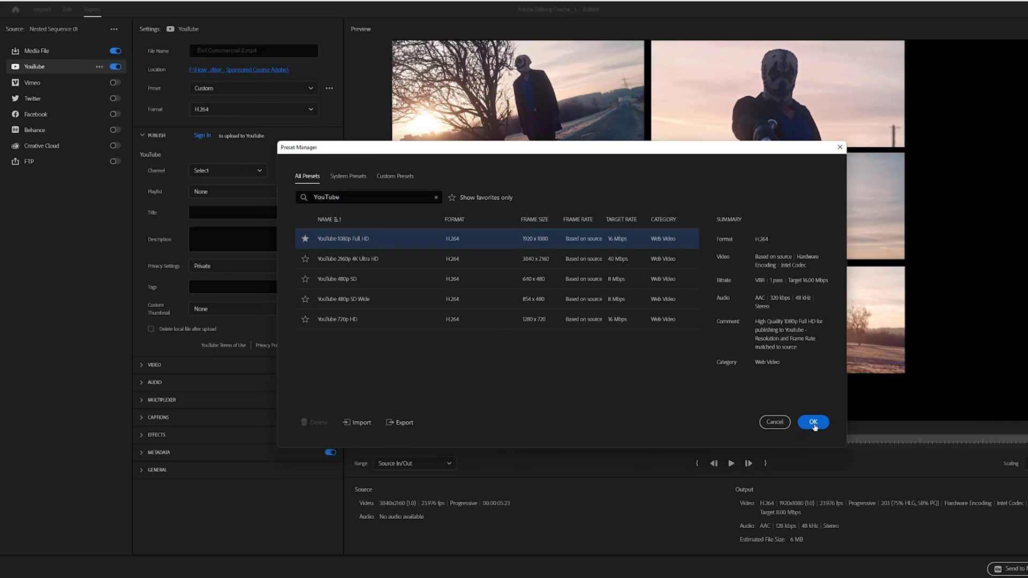
click(813, 423)
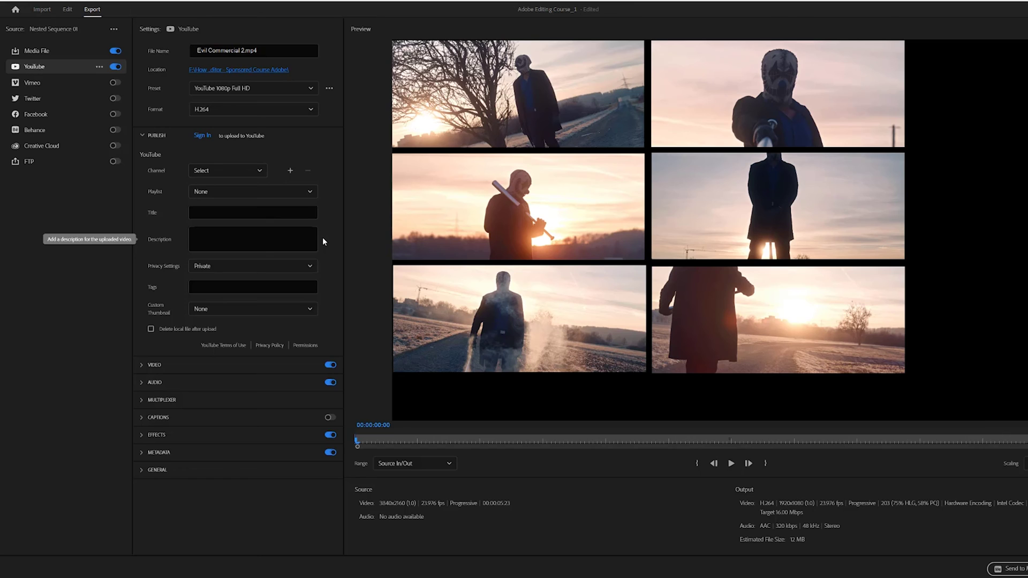
- Enable the Vimeo destination and apply the Vimeo 1080p Full HD preset
click(116, 82)
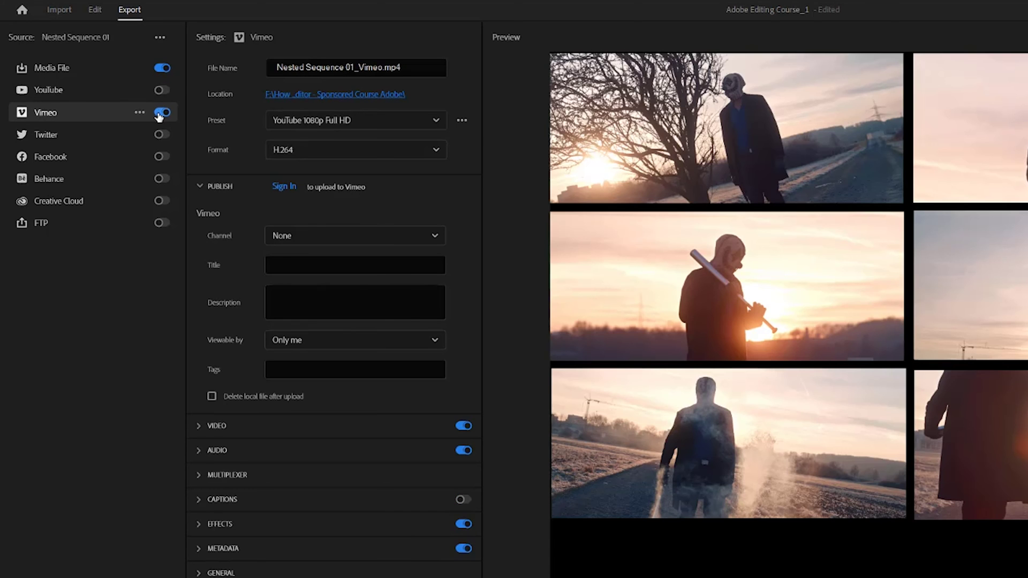
click(461, 122)
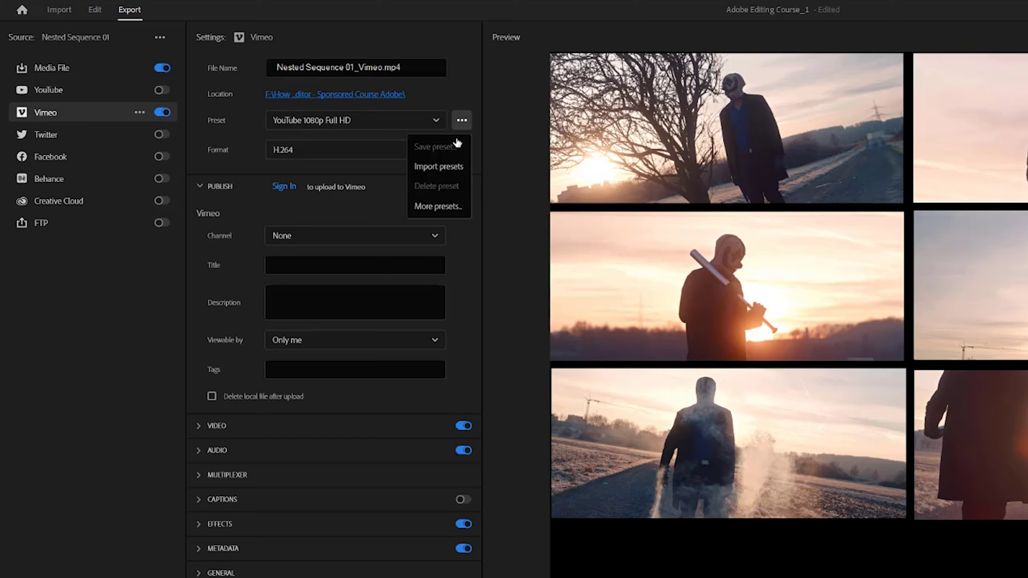
click(444, 206)
text(vime)
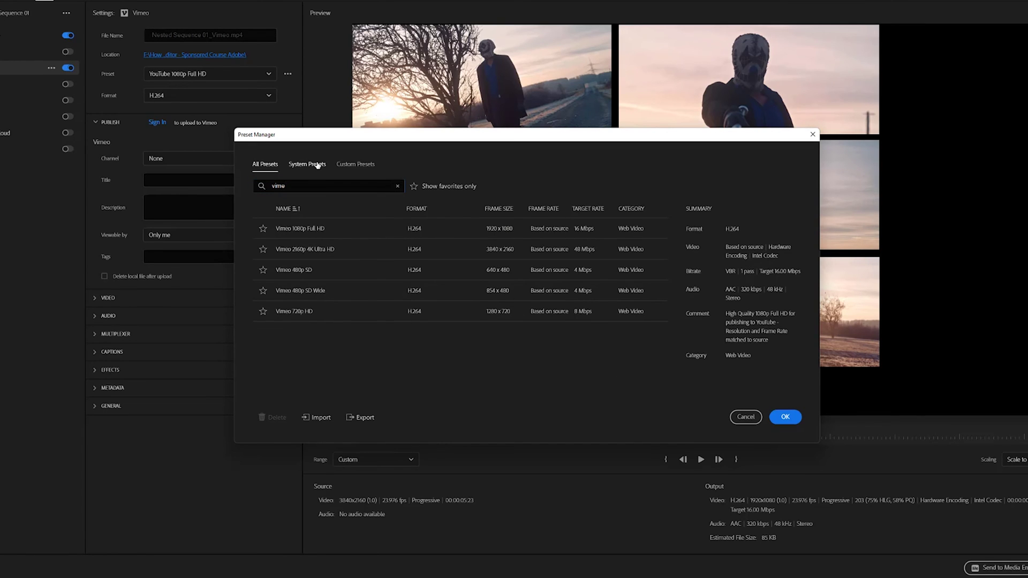
key(BackSpace)
key(BackSpace)
key(BackSpace)
key(BackSpace)
text(Vimeo)
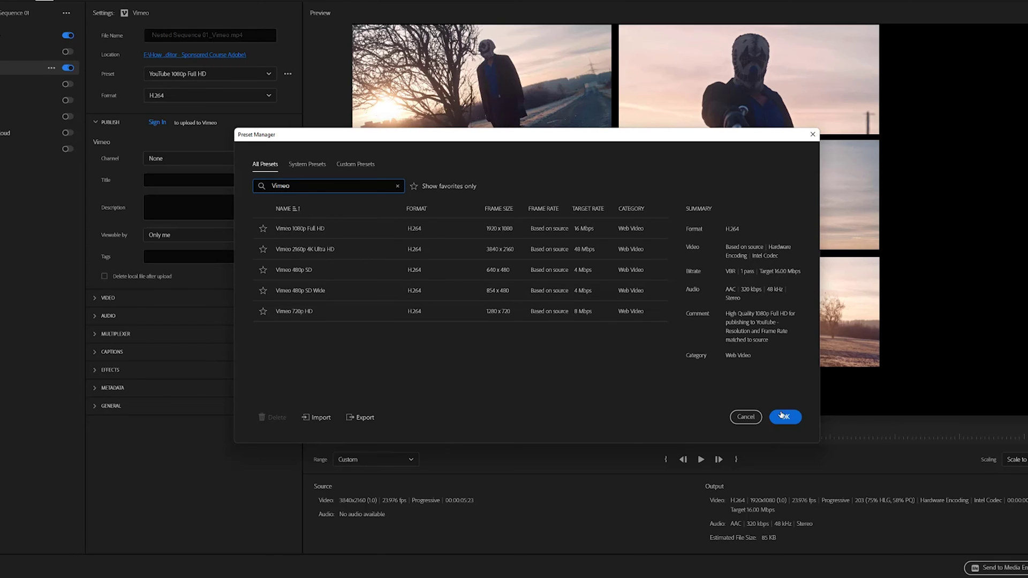
click(353, 226)
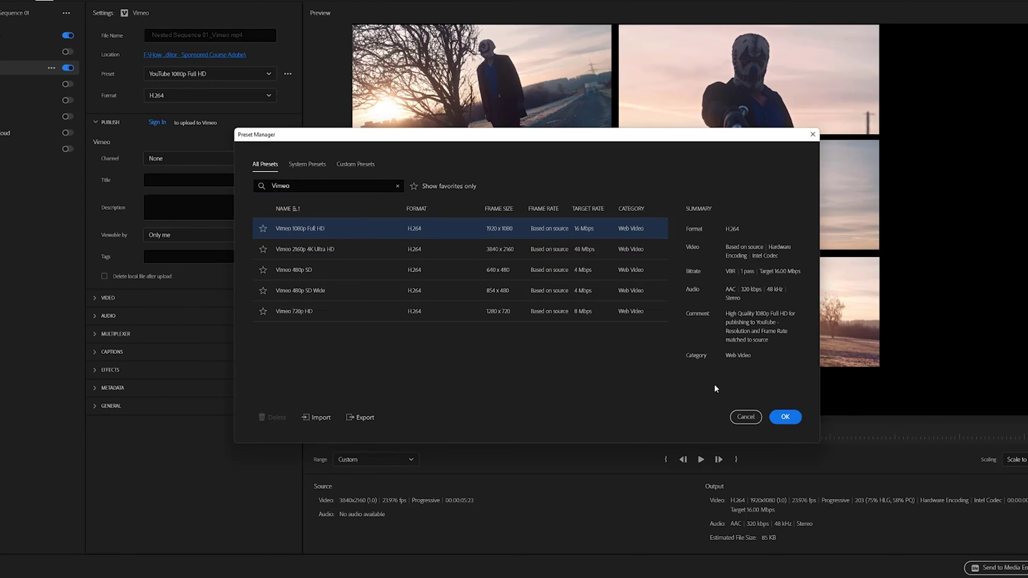
click(789, 417)
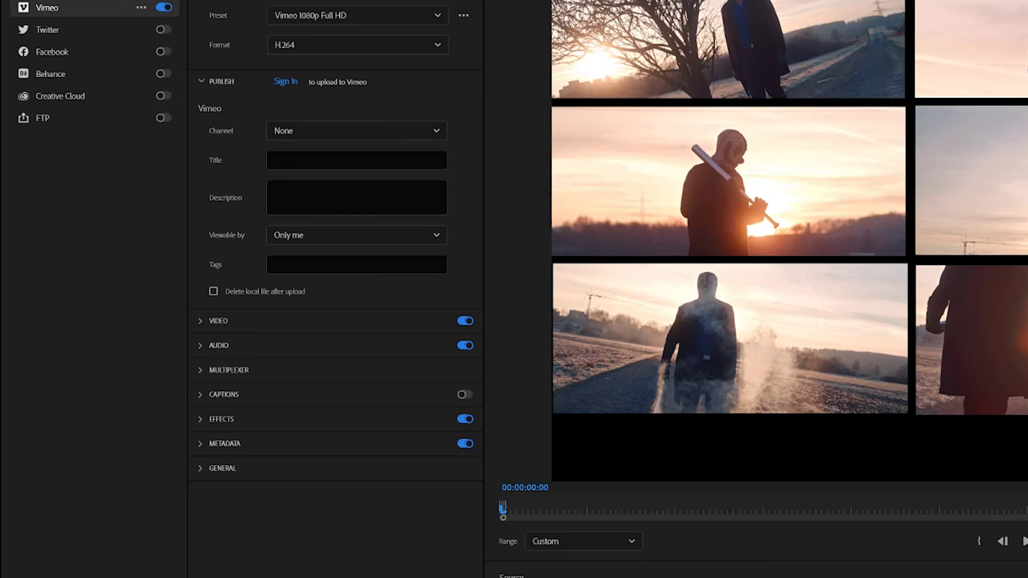
- Set the Vimeo video Target Bitrate to 20 Mbps
click(266, 321)
scroll(373, 390, down, 3)
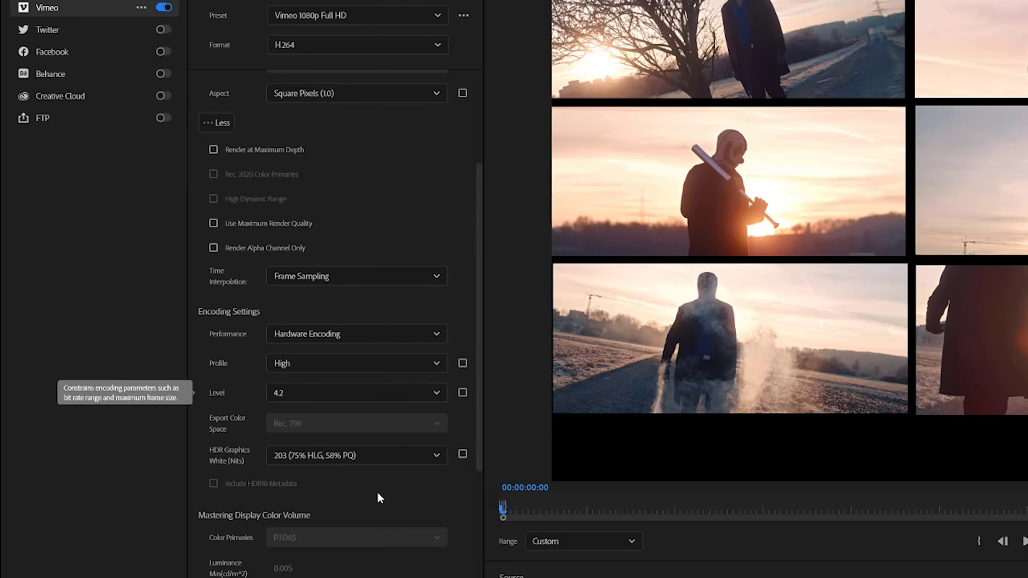
scroll(372, 478, up, 3)
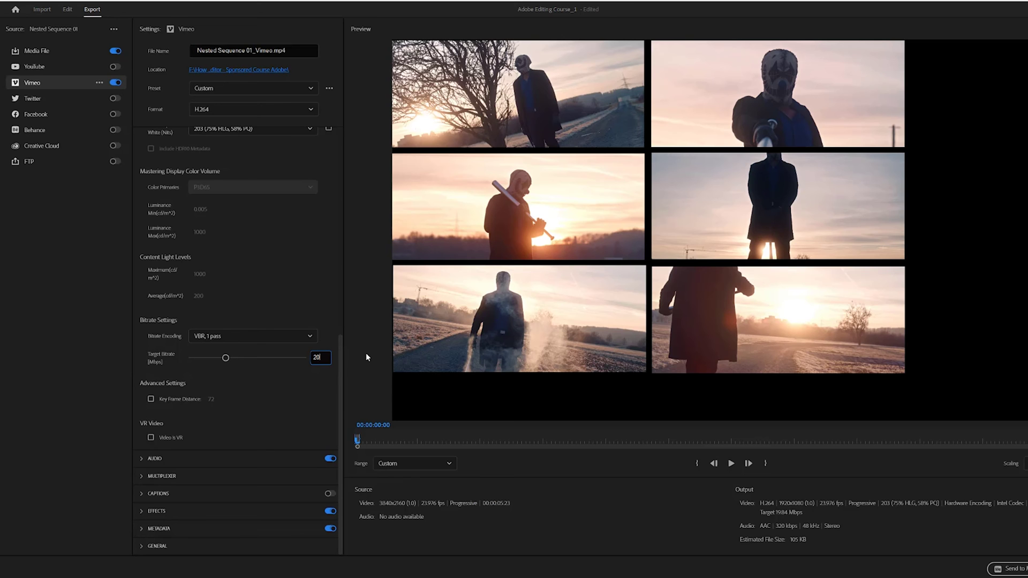
key(Return)
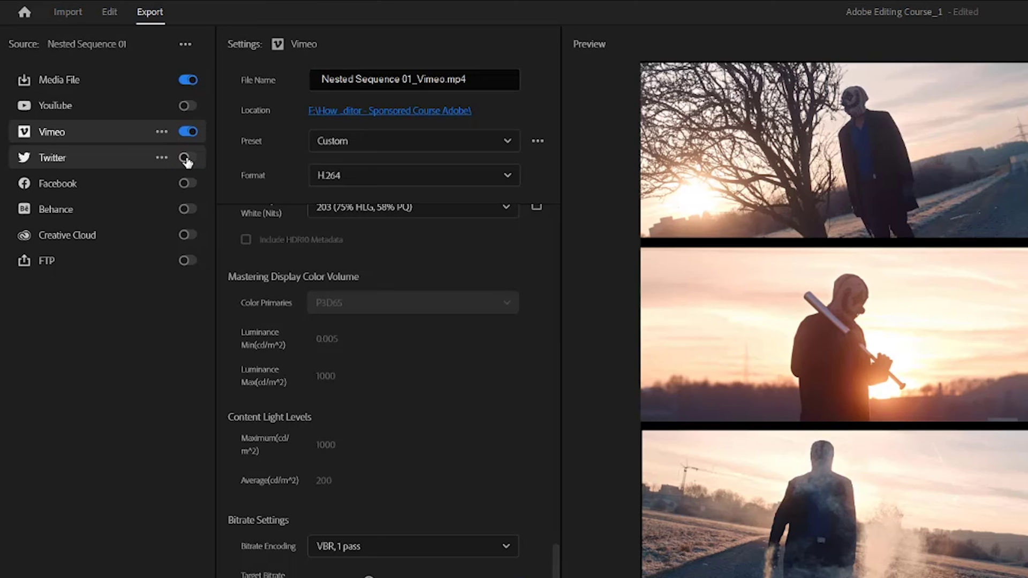
- Turn Twitter on and Vimeo off, then pick the Facebook 1080p Full HD preset for Facebook
click(115, 98)
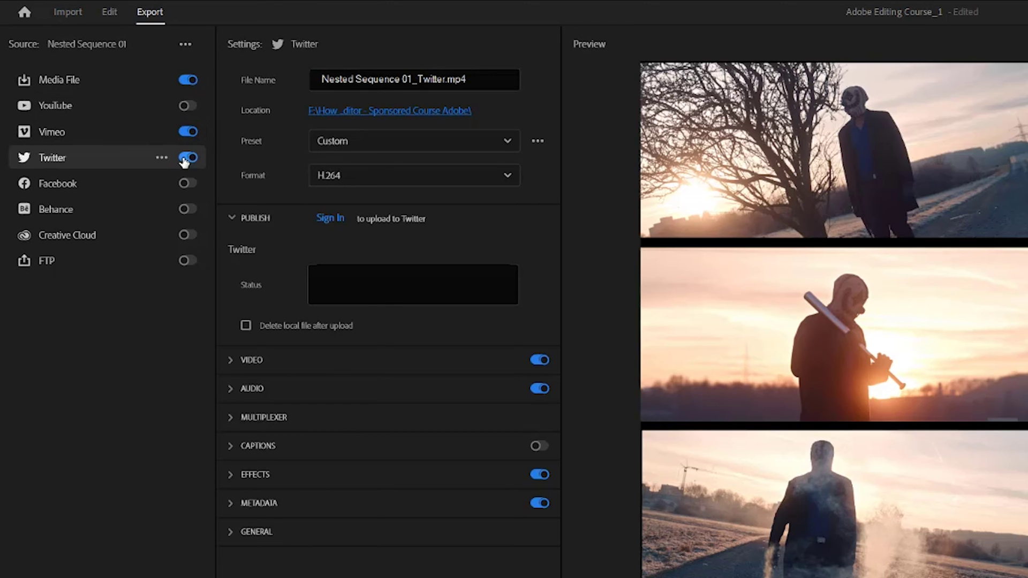
click(188, 133)
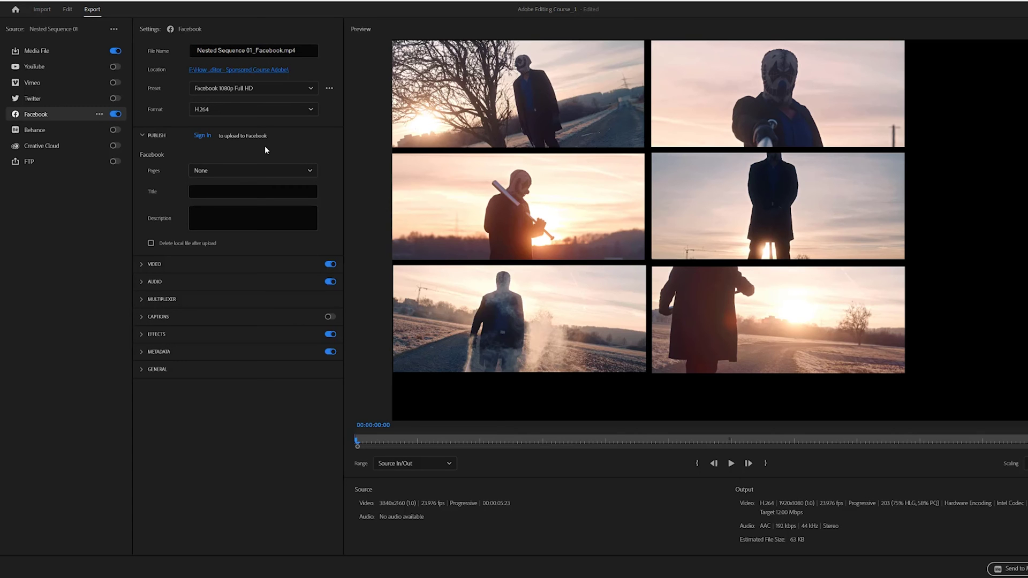
click(329, 89)
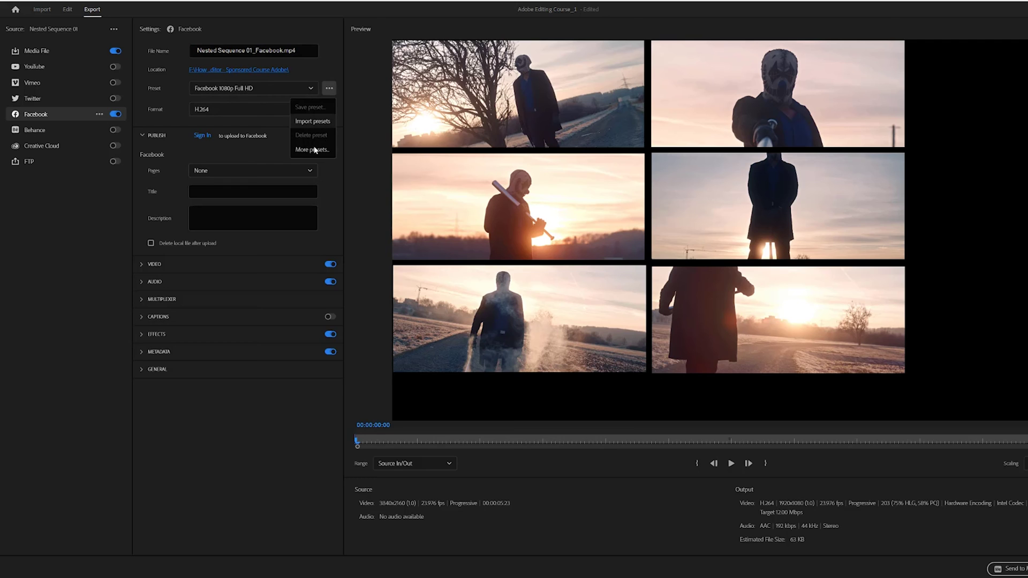
click(315, 150)
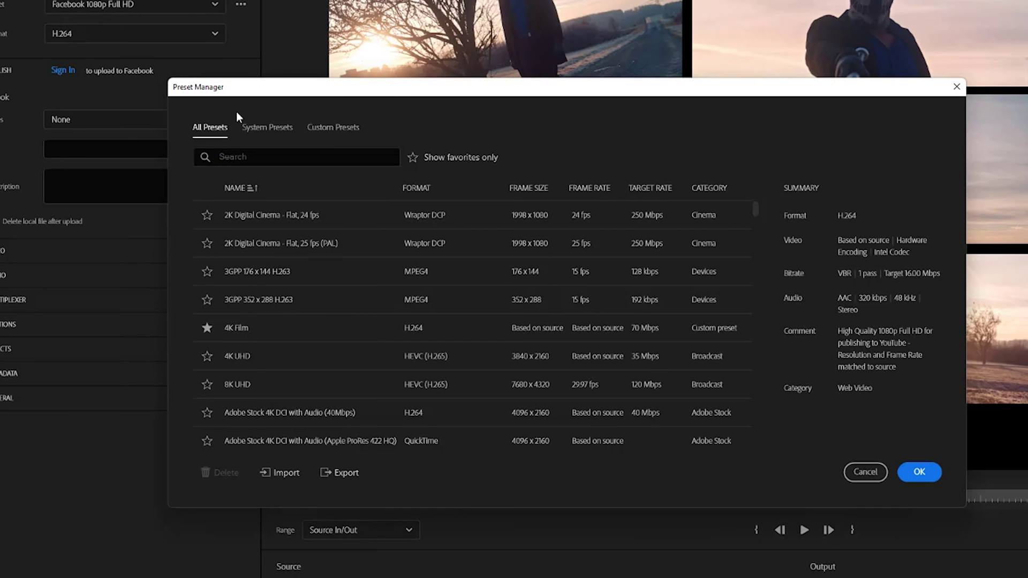
text(Facebook)
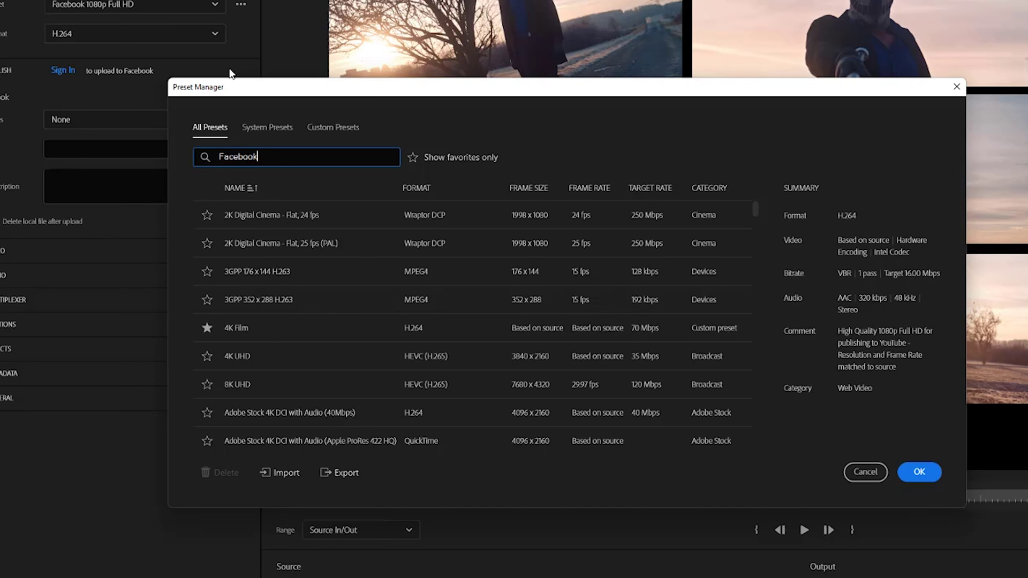
click(327, 214)
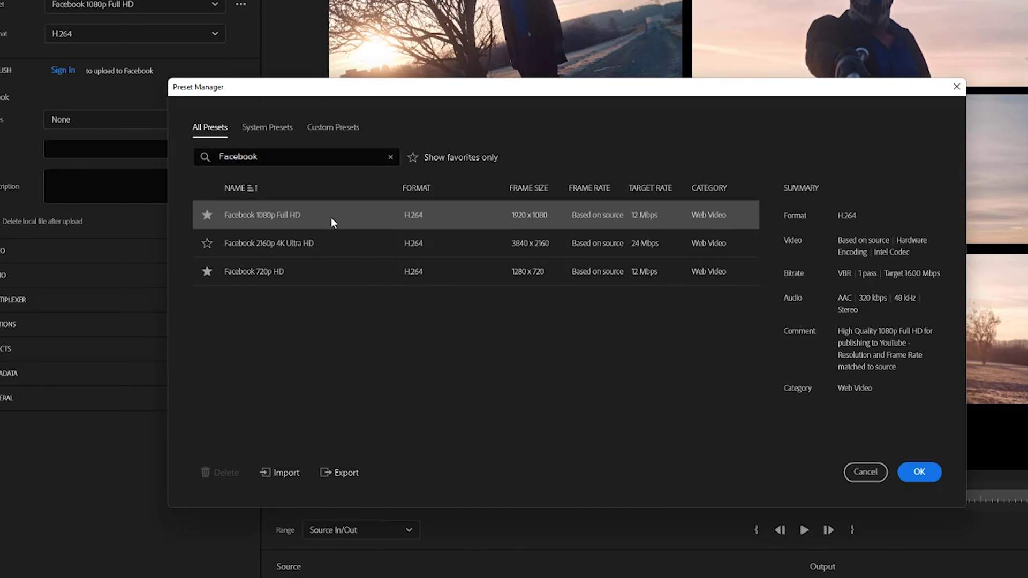